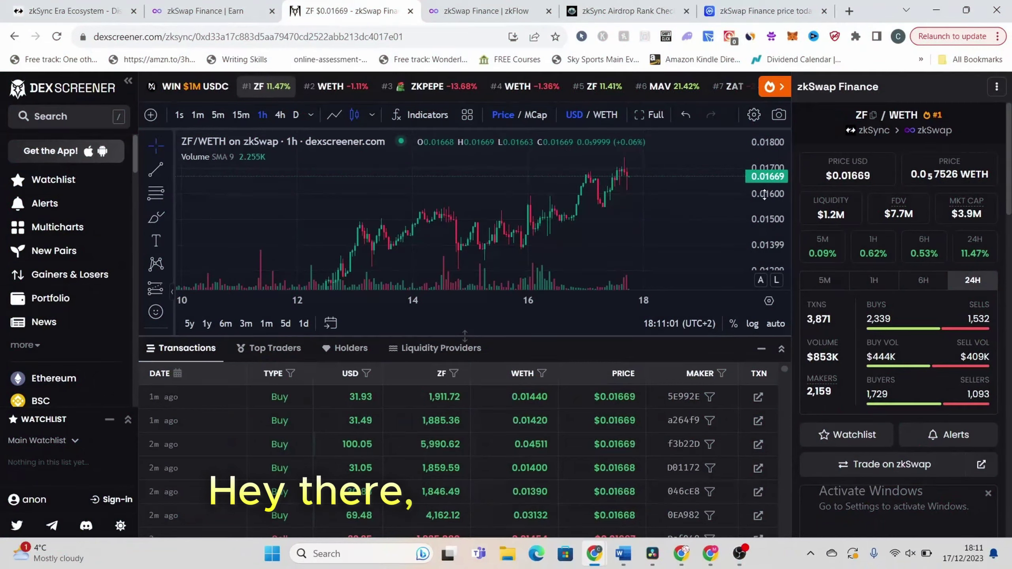
# Step: Rescale the ZF/WETH price axis and pan the chart toward recent price action
pyautogui.moveTo(764, 194); pyautogui.dragTo(763, 175)
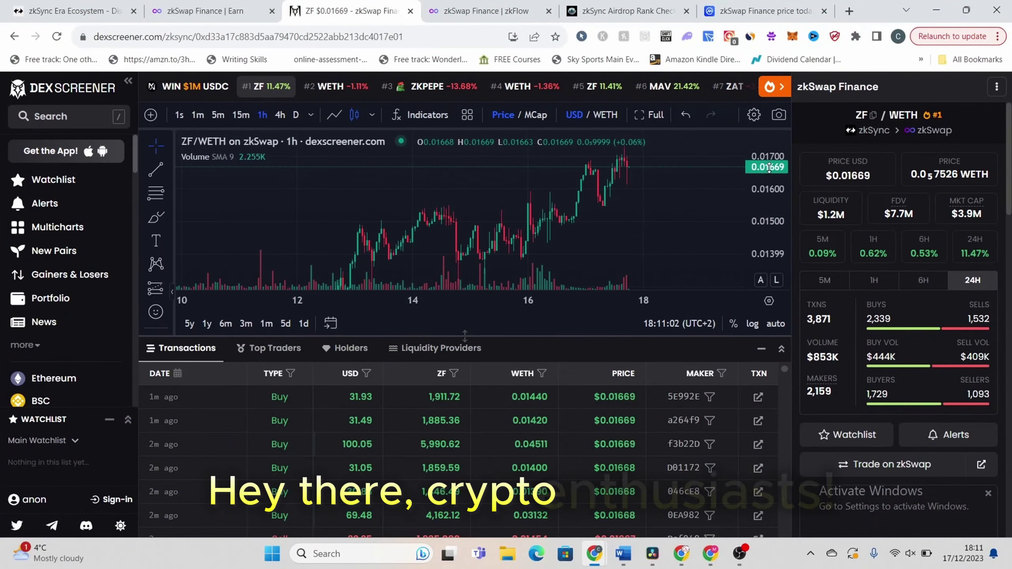
pyautogui.moveTo(690, 195); pyautogui.dragTo(714, 181)
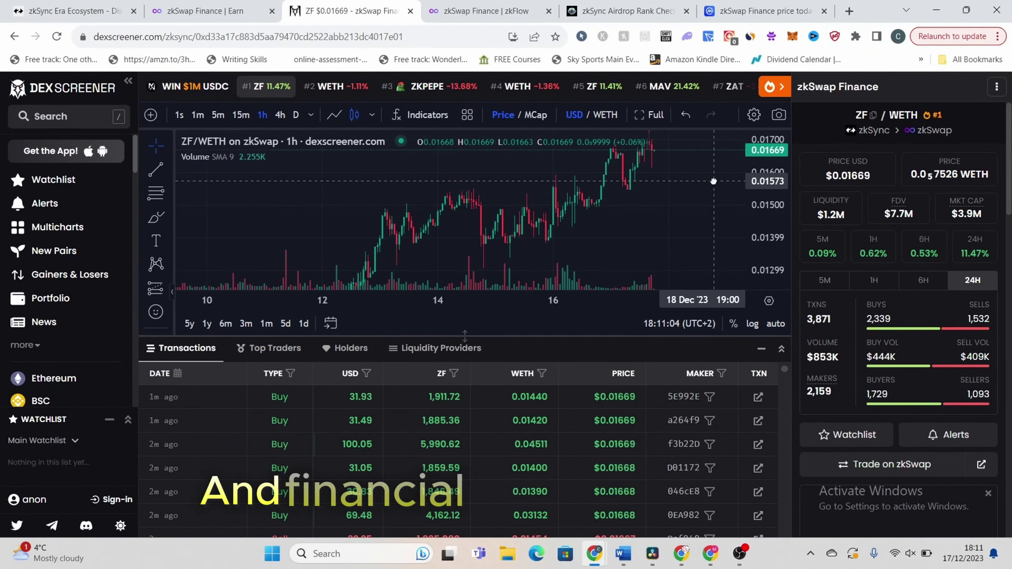
pyautogui.moveTo(772, 164); pyautogui.dragTo(766, 186)
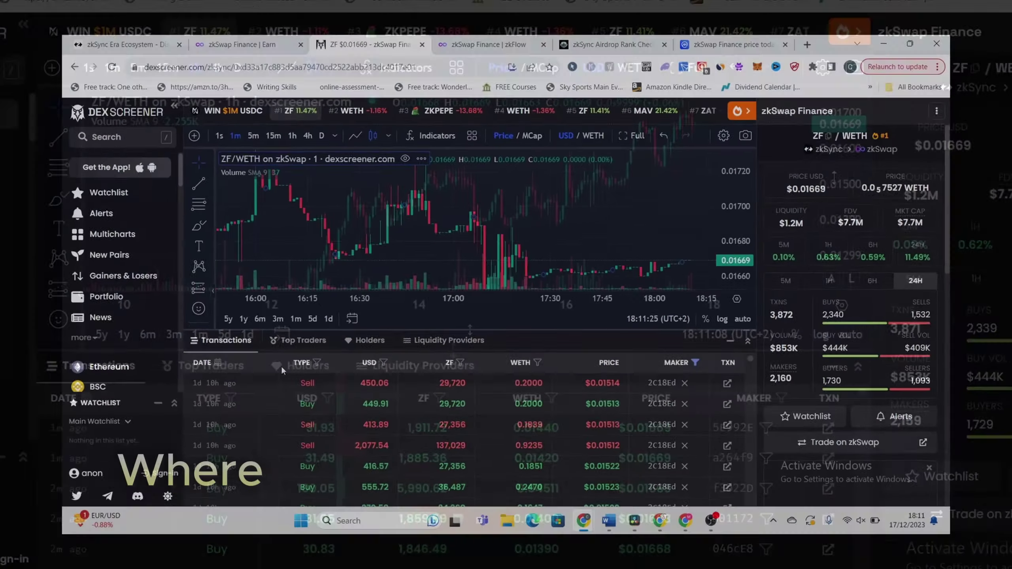
# Step: Scroll through the wallet-filtered trades, then move to the zkSwap Finance rewards page
pyautogui.scroll(-5, 365, 412)
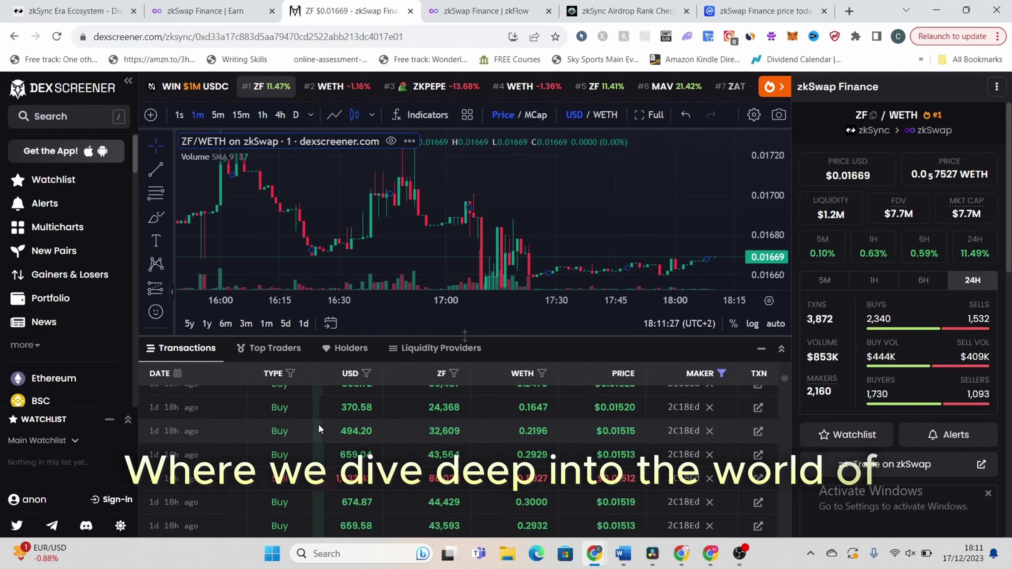
pyautogui.scroll(-2, 315, 440)
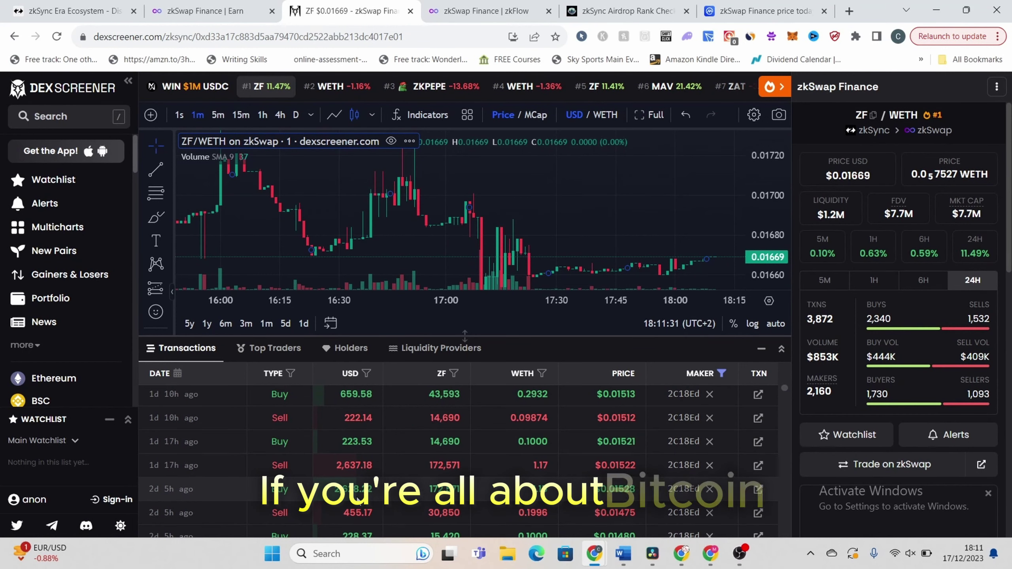
pyautogui.scroll(-2, 357, 494)
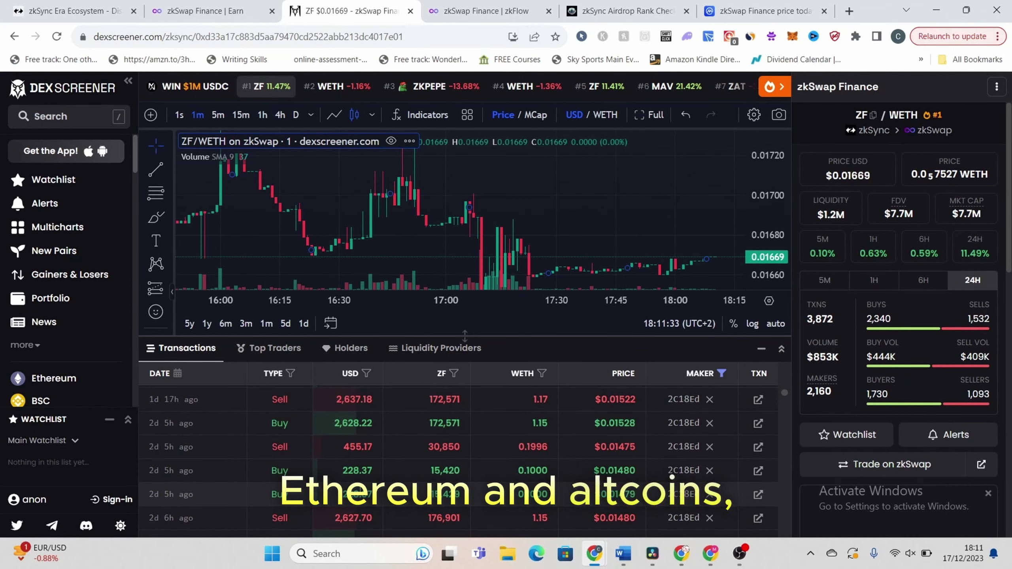
pyautogui.scroll(-2, 361, 493)
pyautogui.scroll(-10, 360, 475)
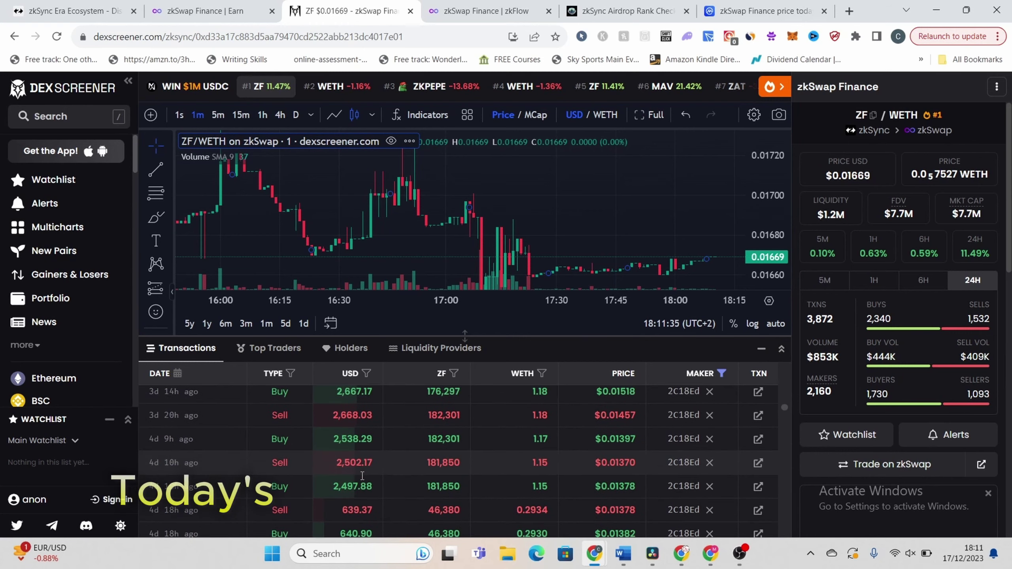
pyautogui.scroll(-15, 362, 479)
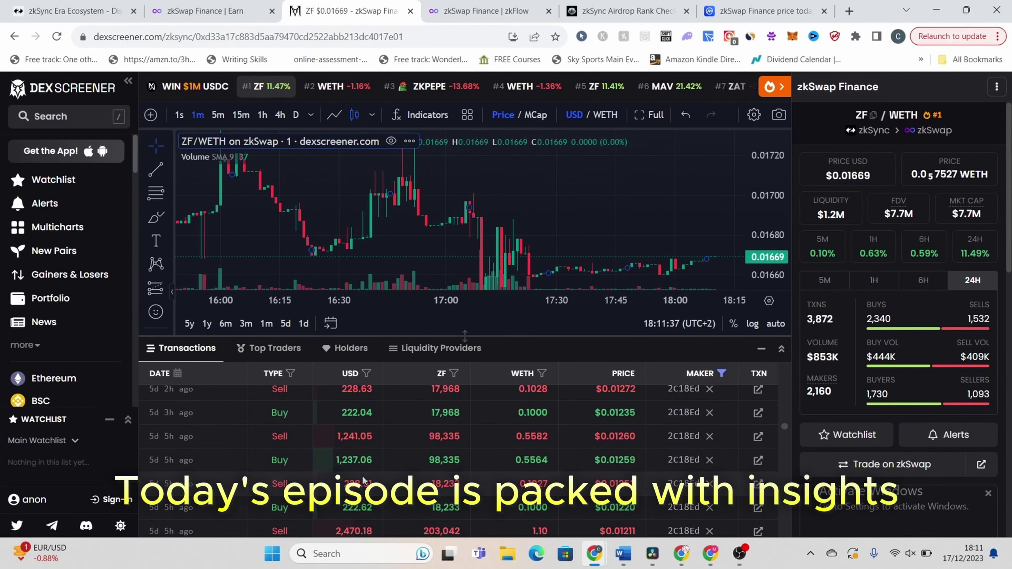
pyautogui.scroll(-10, 363, 476)
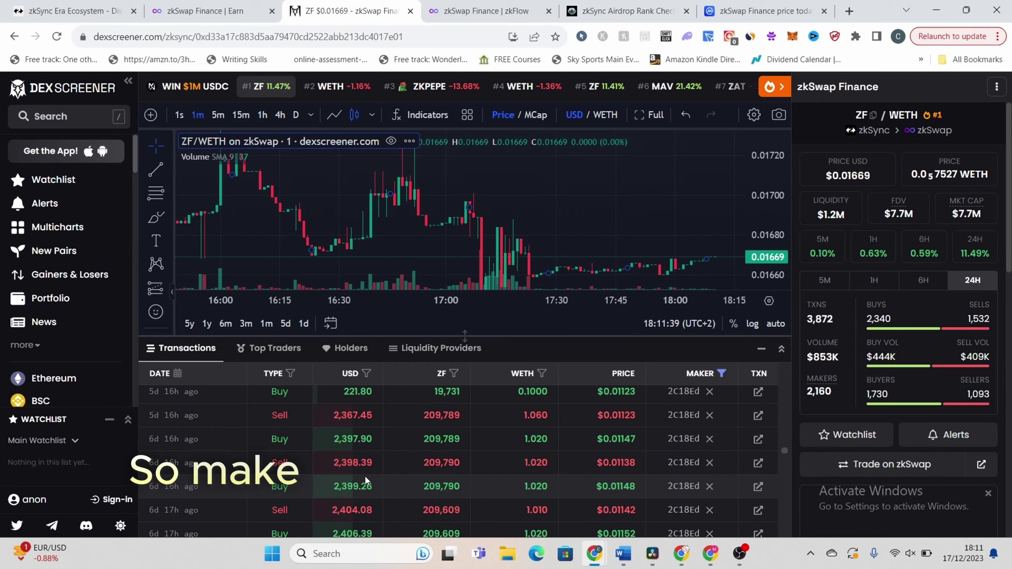
pyautogui.scroll(-10, 366, 479)
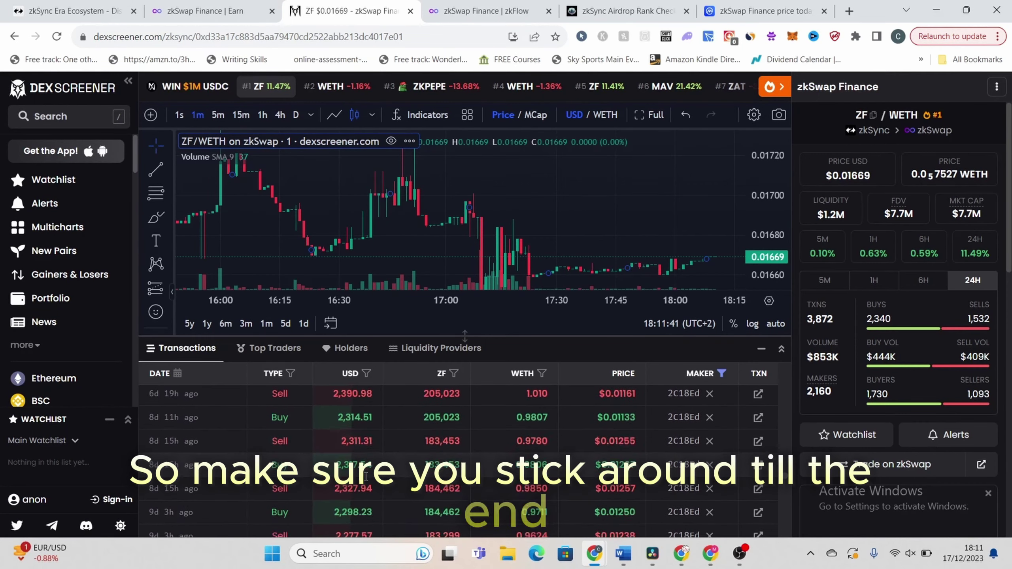
pyautogui.scroll(-10, 366, 477)
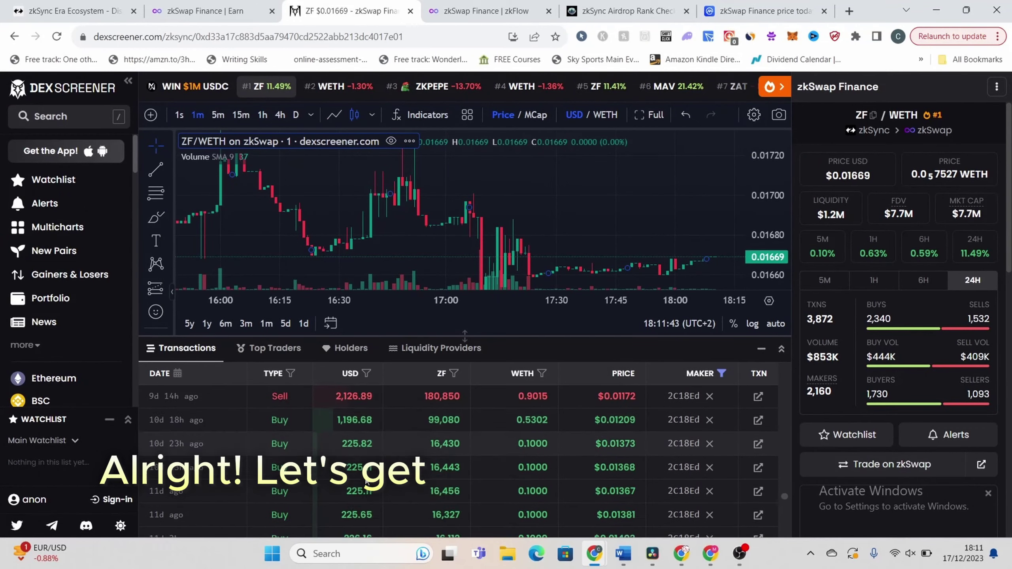
pyautogui.scroll(-10, 367, 478)
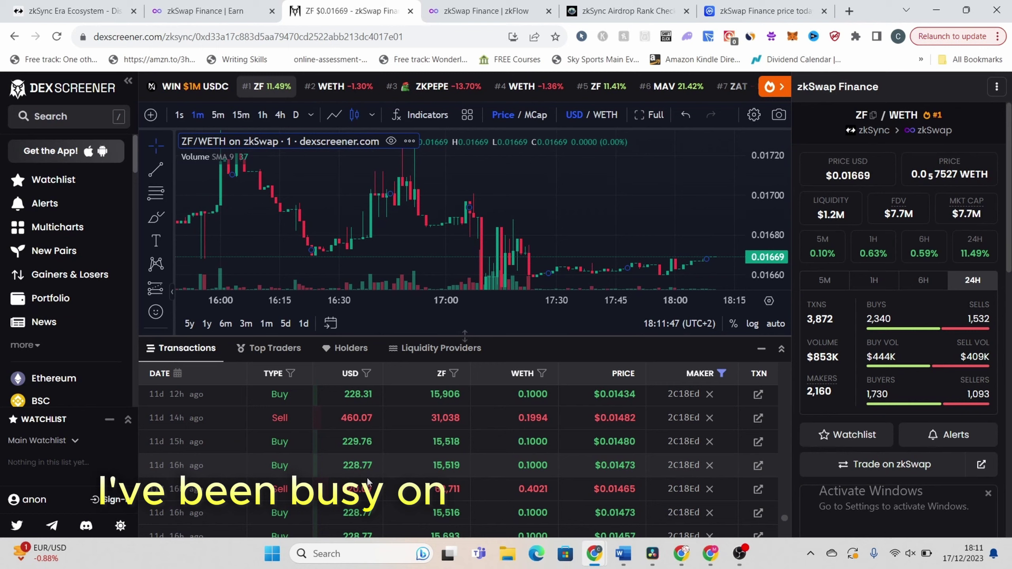
pyautogui.scroll(-5, 368, 483)
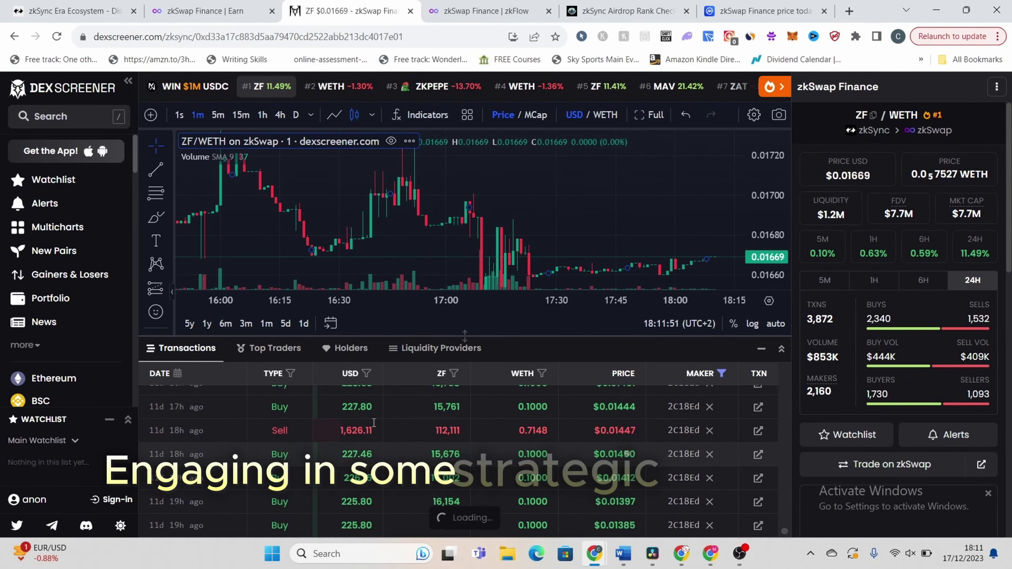
pyautogui.click(236, 9)
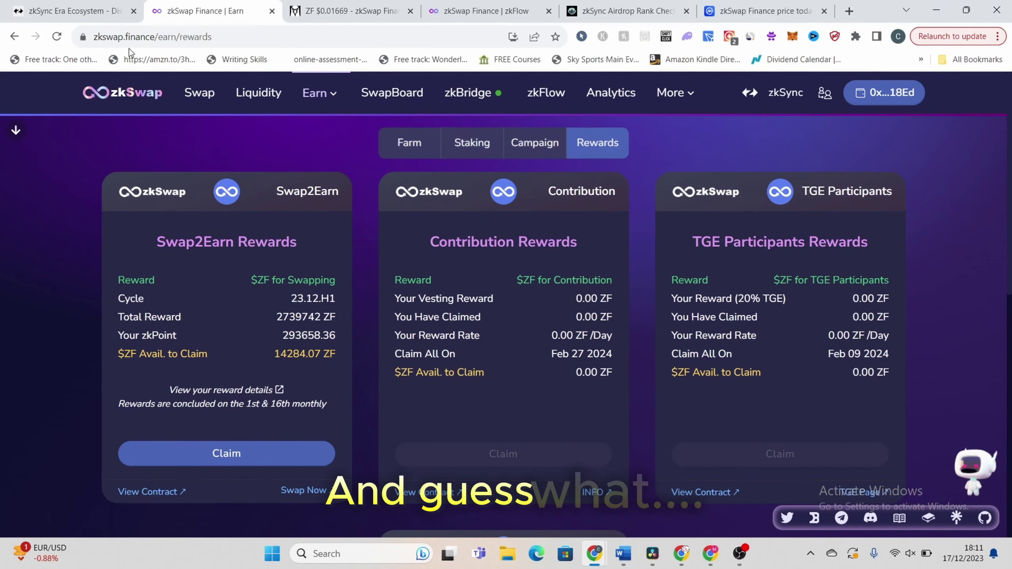
# Step: Reload the rewards page and claim the 14284.07 ZF Swap2Earn reward, approving it in MetaMask
pyautogui.click(55, 39)
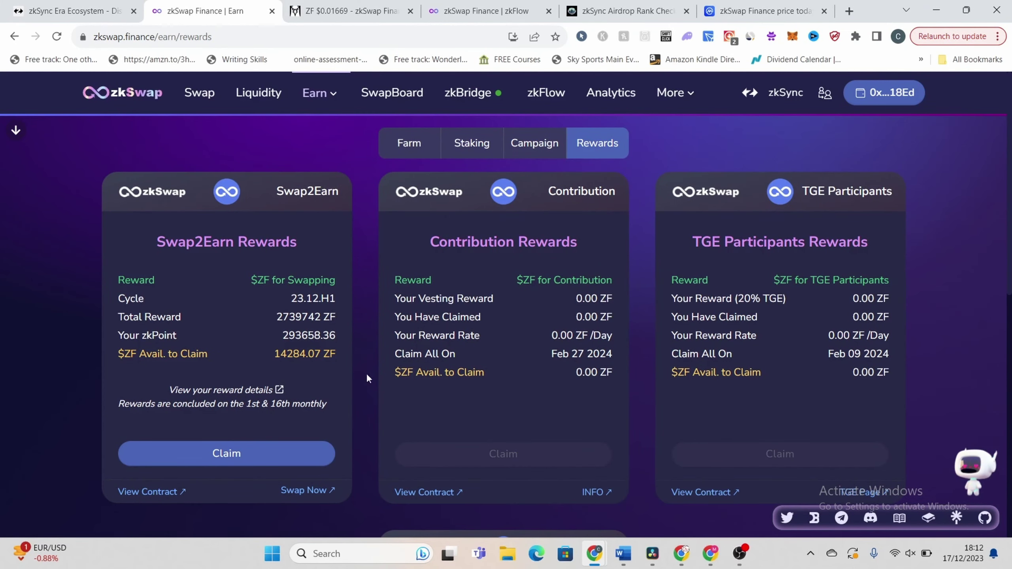
pyautogui.scroll(-2, 375, 374)
pyautogui.scroll(2, 375, 374)
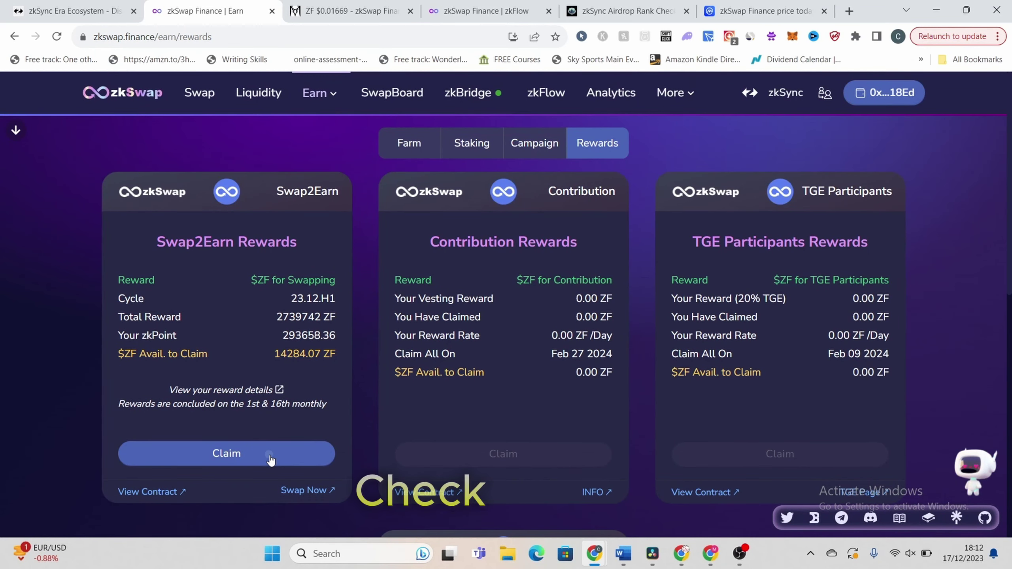
pyautogui.click(270, 459)
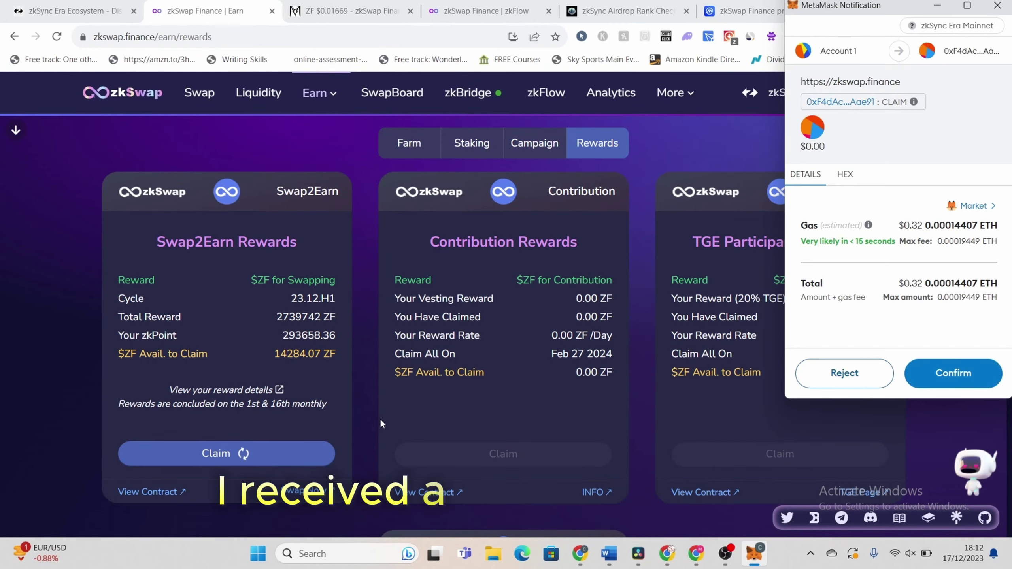
pyautogui.click(969, 374)
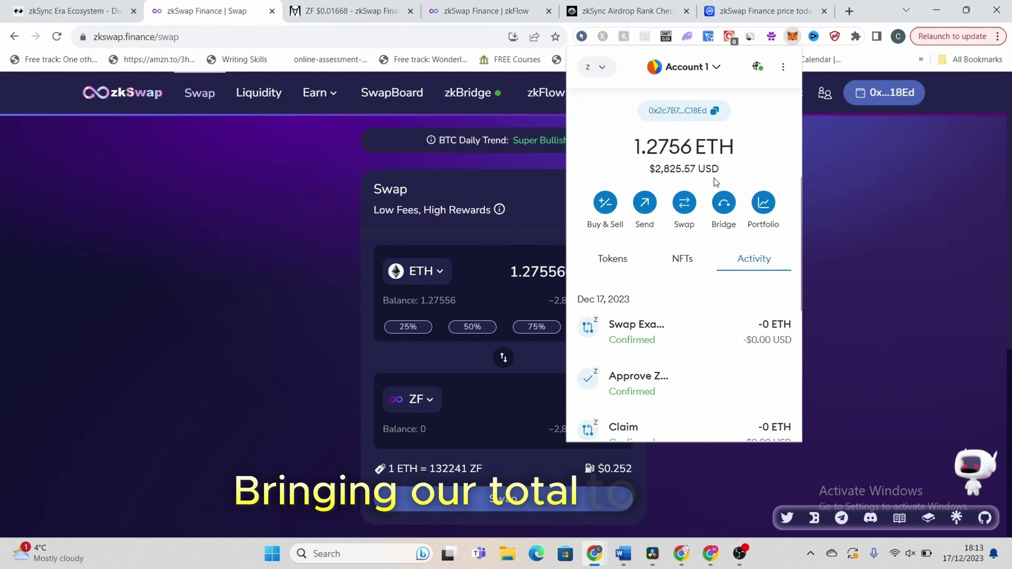
# Step: Check the wallet's token balances and re-run the zkSync airdrop rank check
pyautogui.click(607, 260)
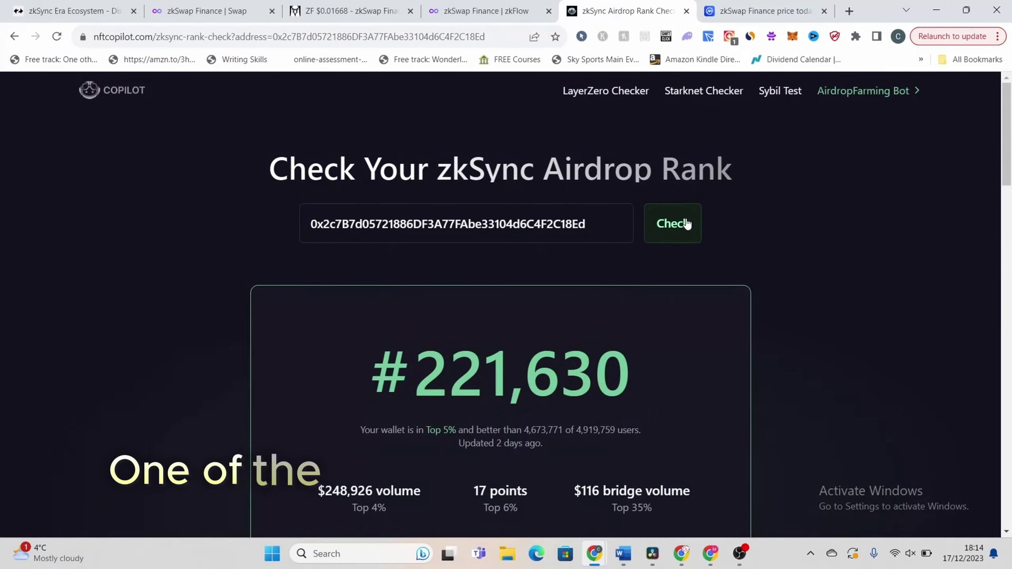
pyautogui.click(686, 224)
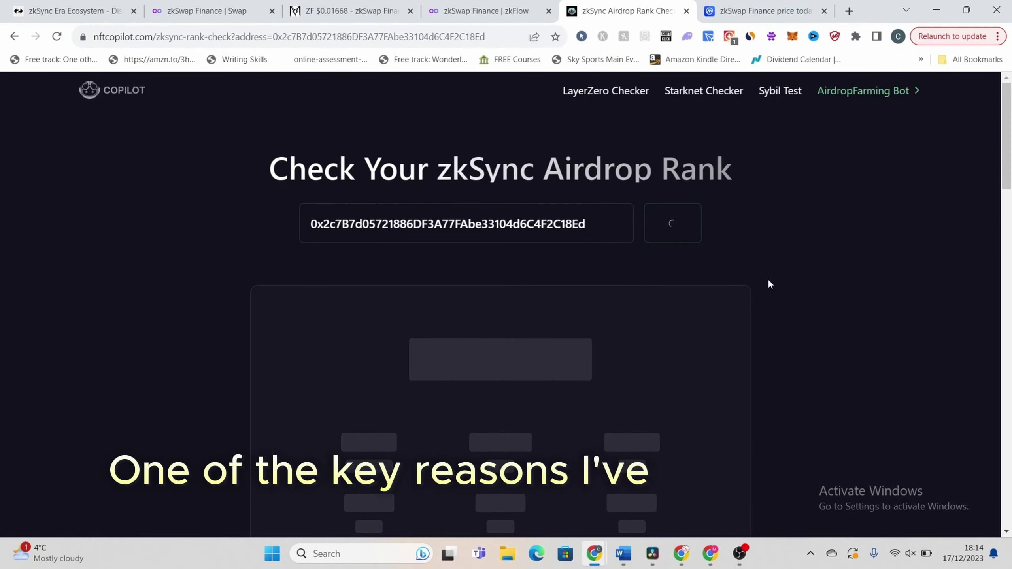
pyautogui.scroll(-2, 774, 285)
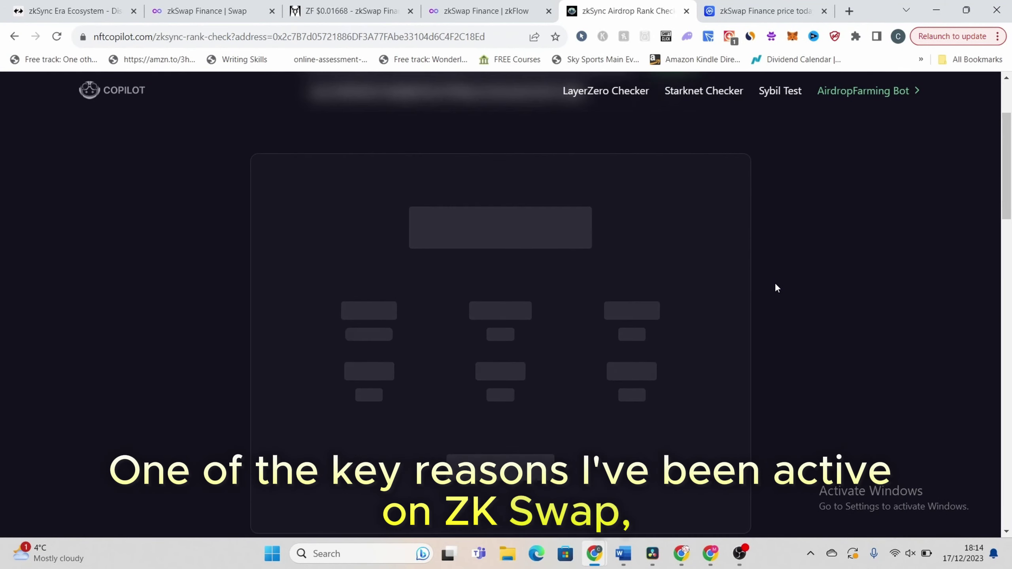
# Step: Refresh the zkFlow dashboard and check airdrop eligibility: eligible, 13 of 18 tasks completed
pyautogui.click(486, 11)
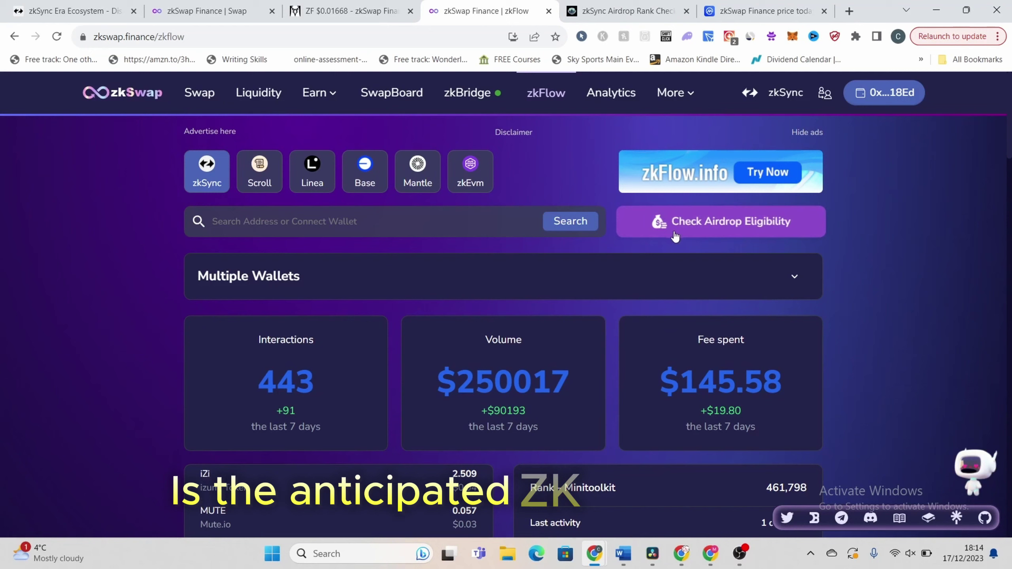
pyautogui.click(56, 36)
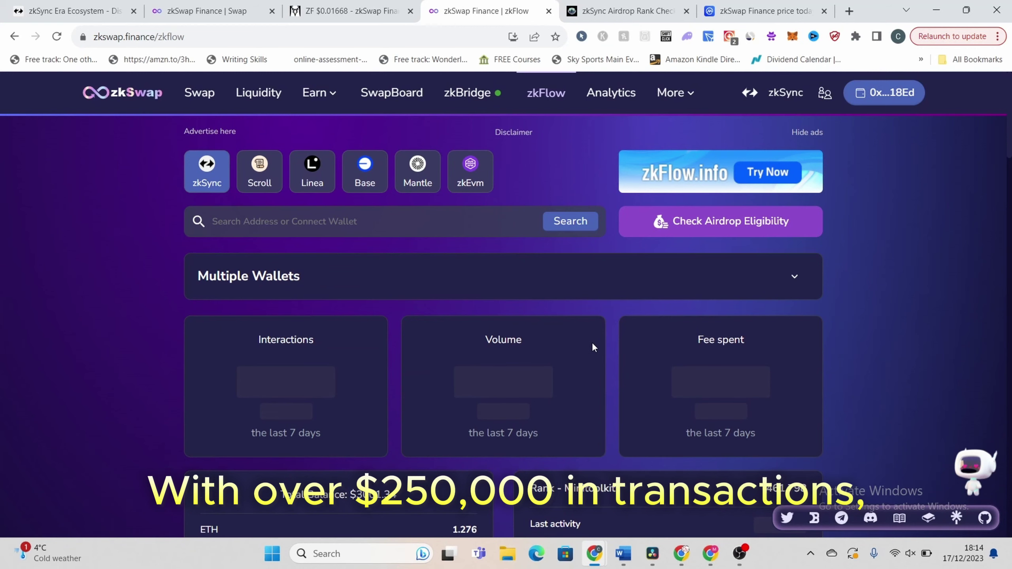
pyautogui.scroll(-1, 596, 340)
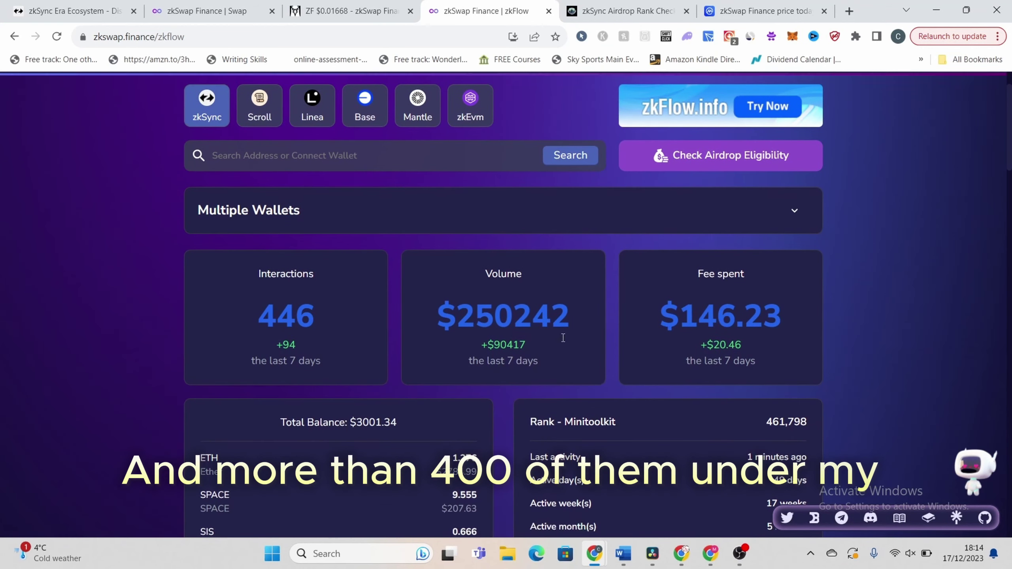
pyautogui.scroll(-1, 557, 339)
pyautogui.scroll(1, 570, 339)
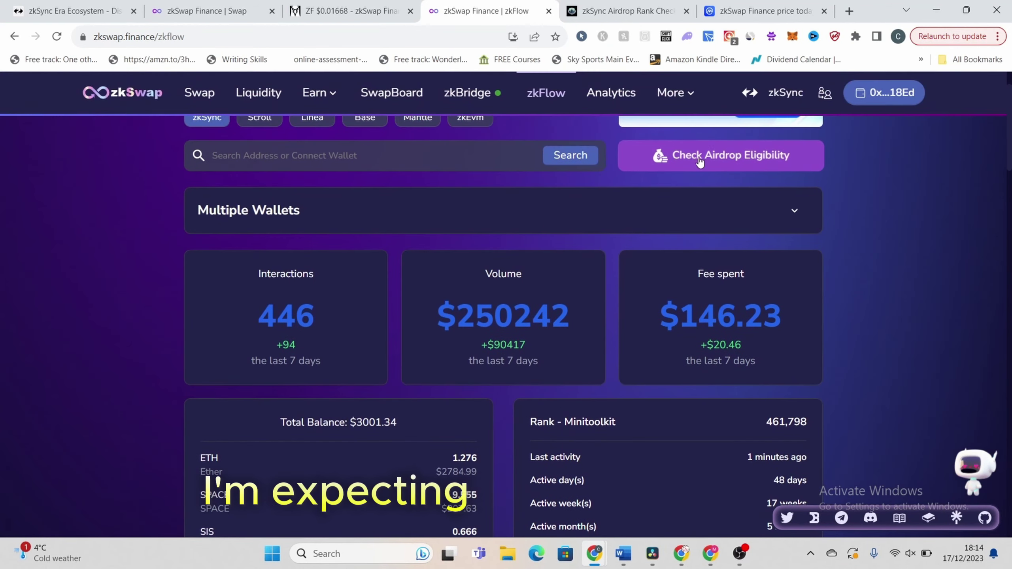
pyautogui.click(709, 157)
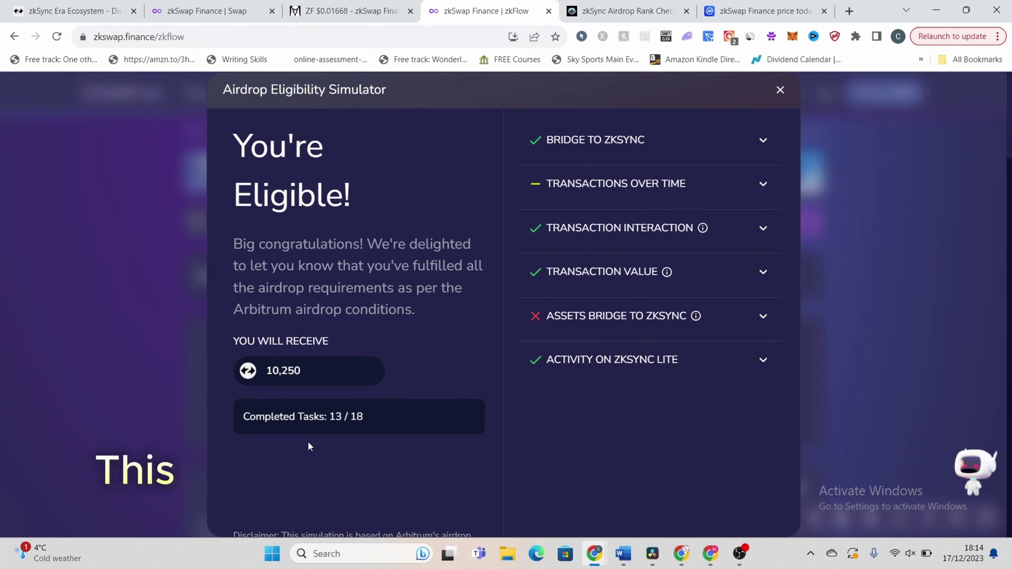
# Step: View ZF's CoinMarketCap chart at 7D then 1M (up 601.32%), then return to the rank results
pyautogui.moveTo(281, 534); pyautogui.dragTo(476, 541)
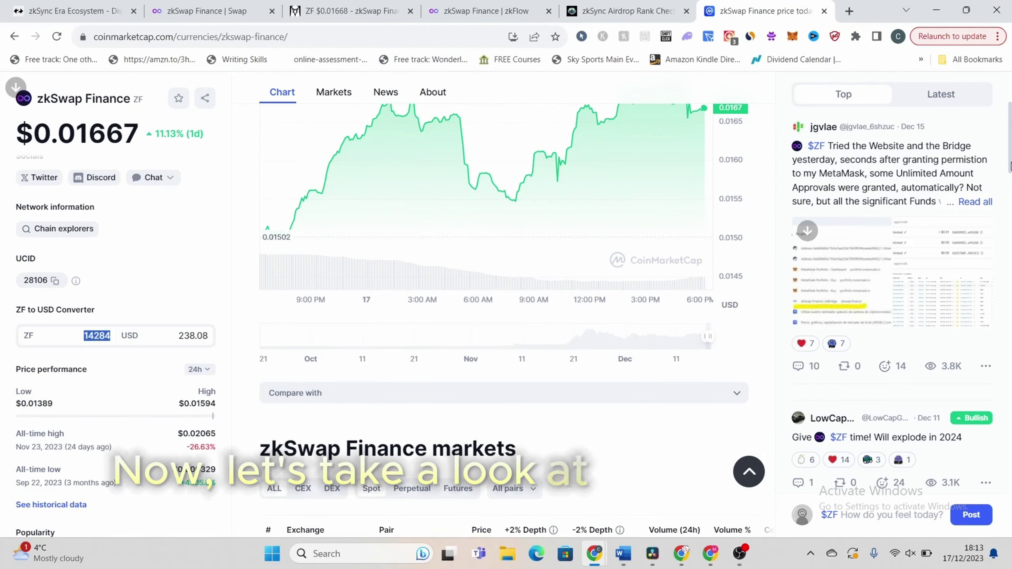
pyautogui.scroll(3, 1010, 164)
pyautogui.click(614, 183)
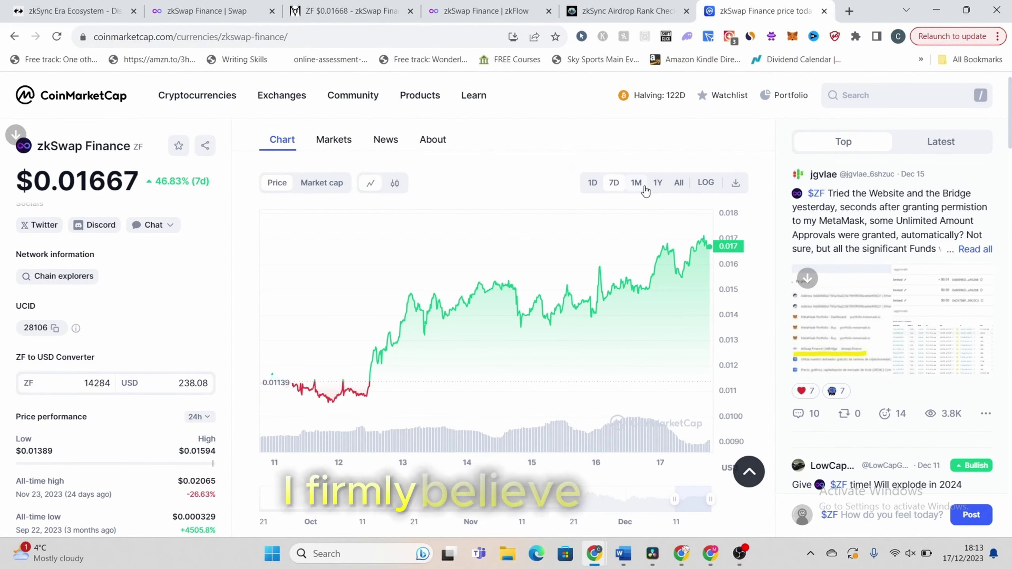
pyautogui.click(645, 191)
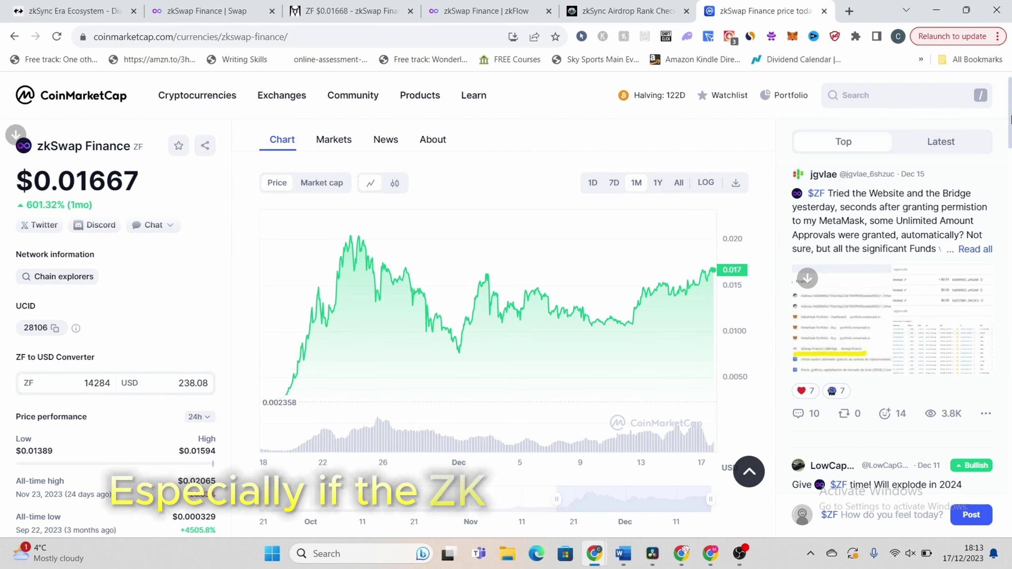
pyautogui.moveTo(1010, 120); pyautogui.dragTo(1010, 135)
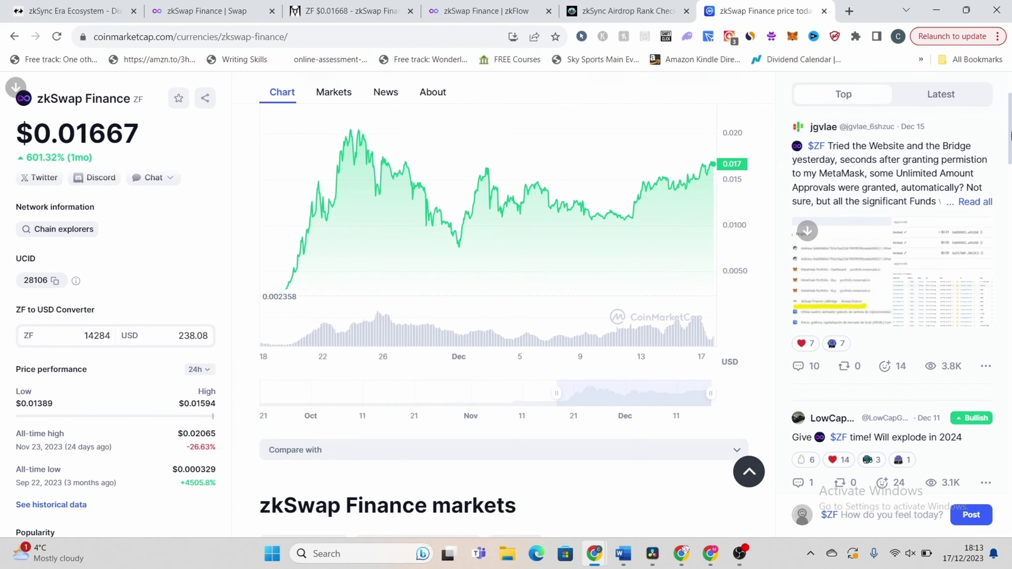
pyautogui.moveTo(1010, 136); pyautogui.dragTo(1010, 103)
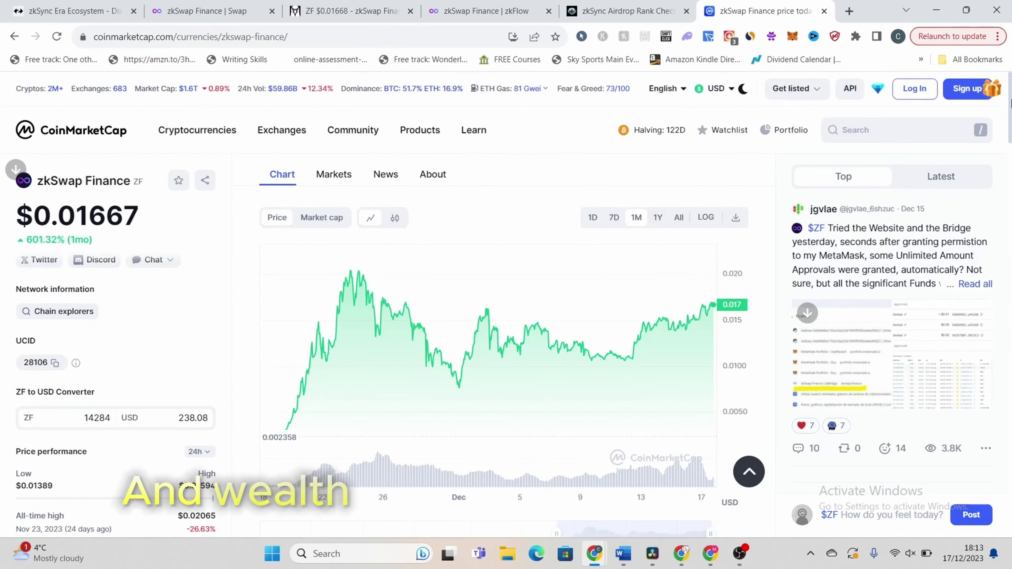
pyautogui.click(648, 14)
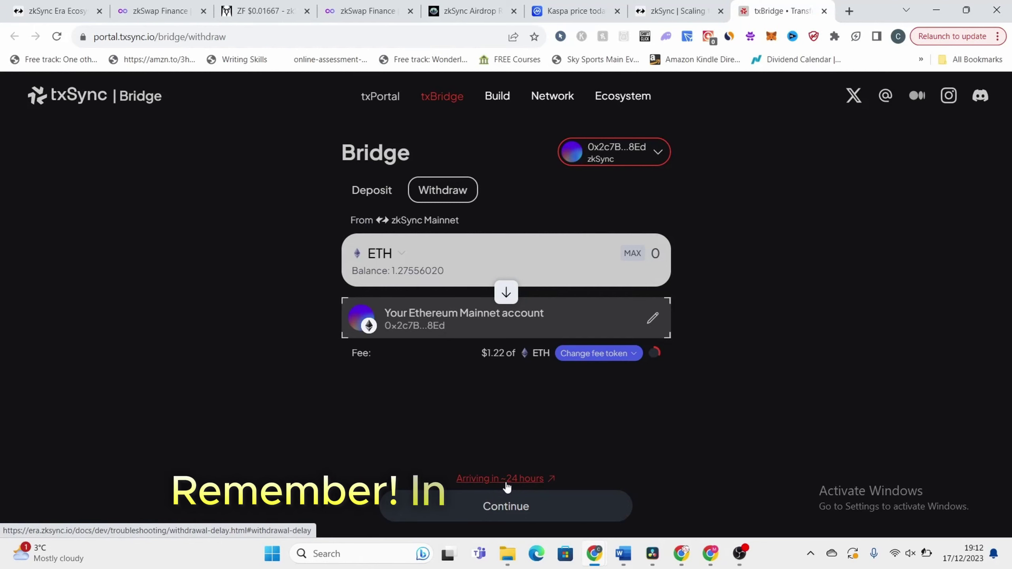
# Step: Enter the maximum withdrawal of 1.275007542785850743 ETH, with a $1.23 fee
pyautogui.click(631, 253)
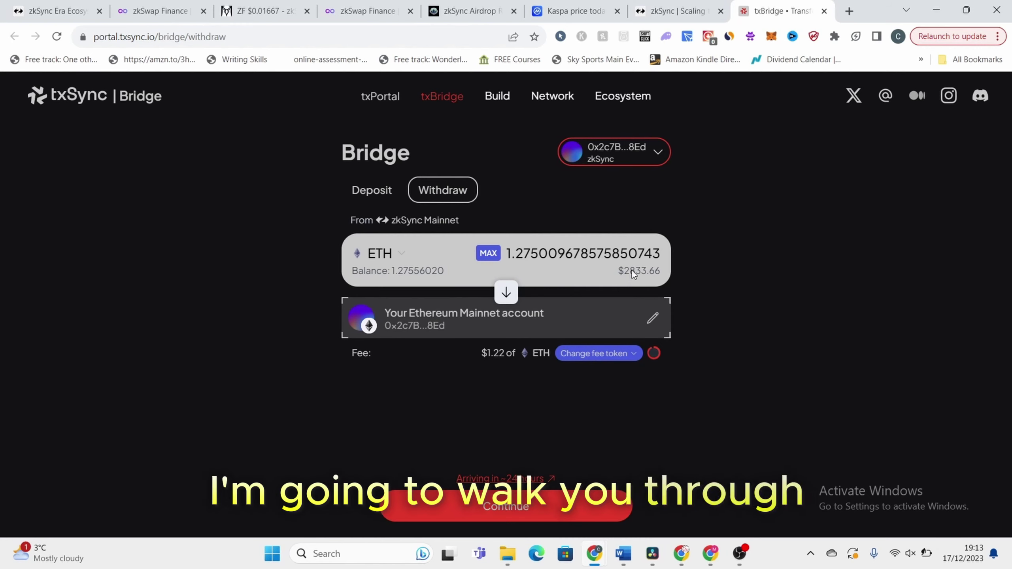
pyautogui.click(534, 252)
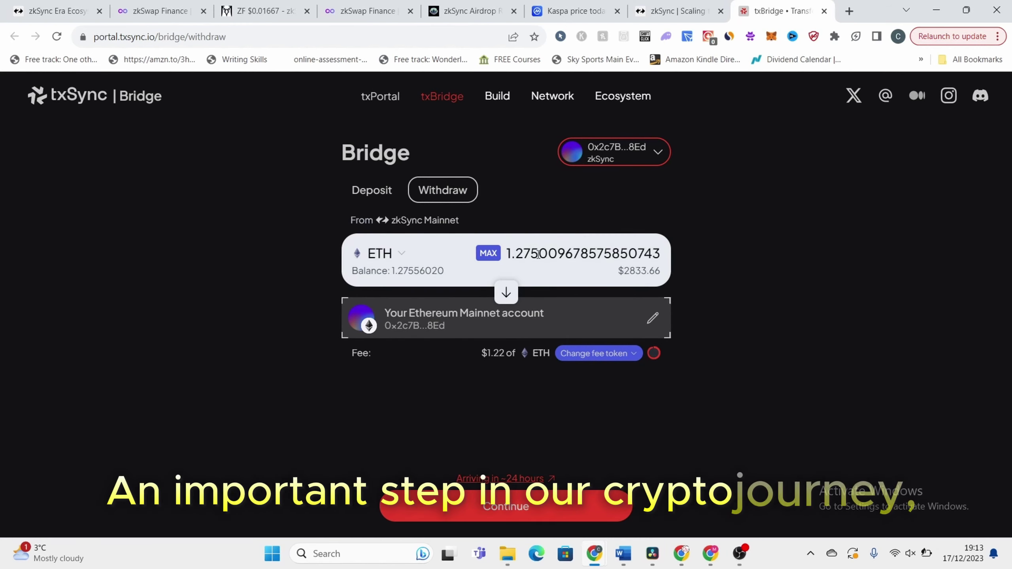
pyautogui.press('BackSpace')
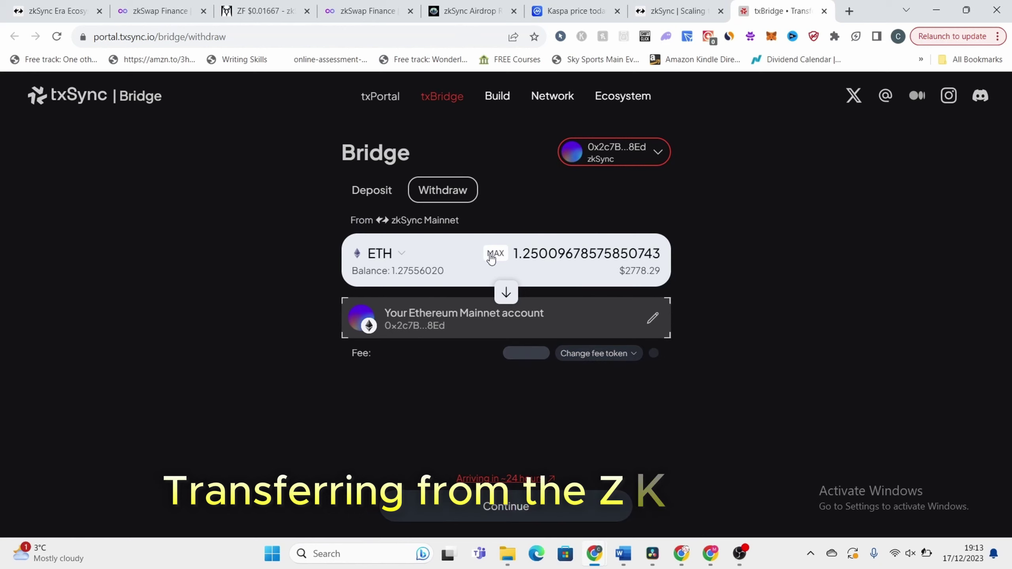
pyautogui.write('7')
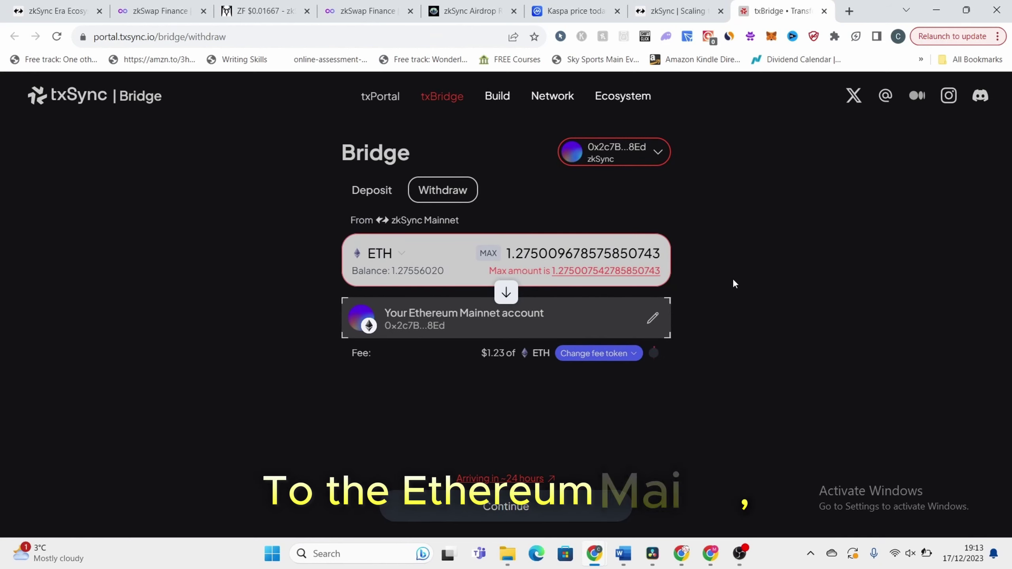
pyautogui.click(582, 270)
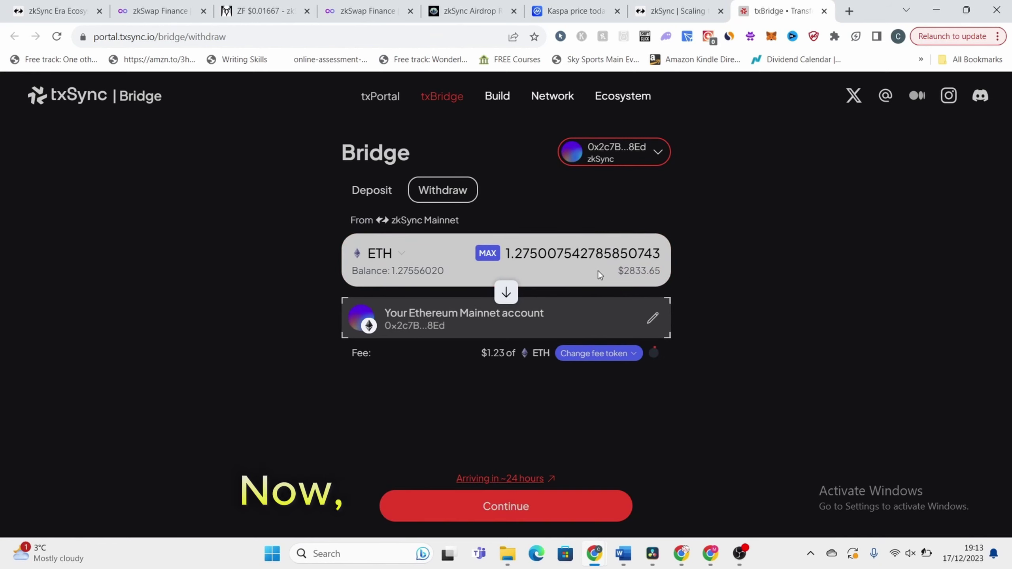
# Step: Confirm the withdrawal with the updated fee and send about 1.273 ETH to Ethereum Mainnet
pyautogui.click(549, 509)
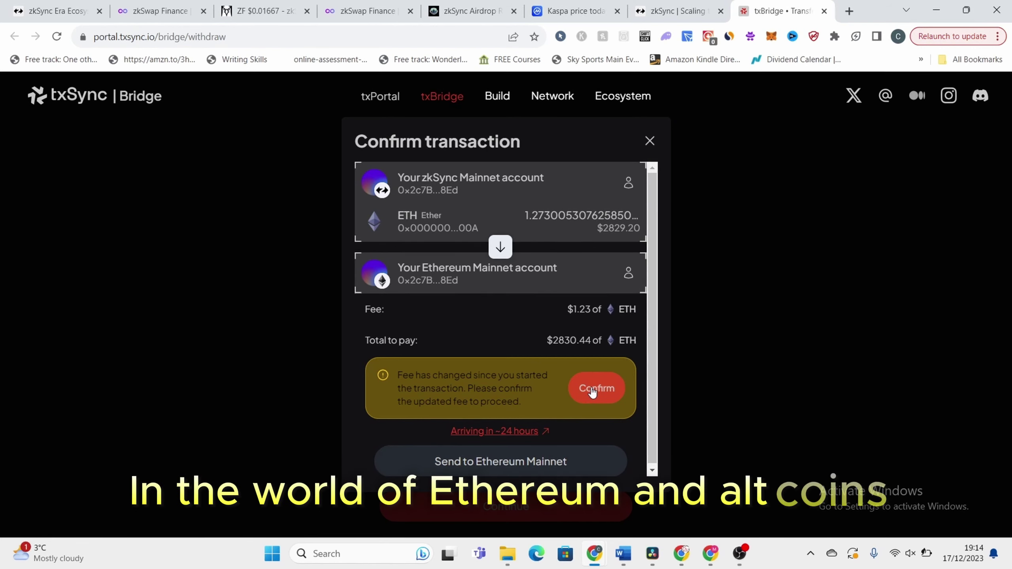
pyautogui.click(593, 390)
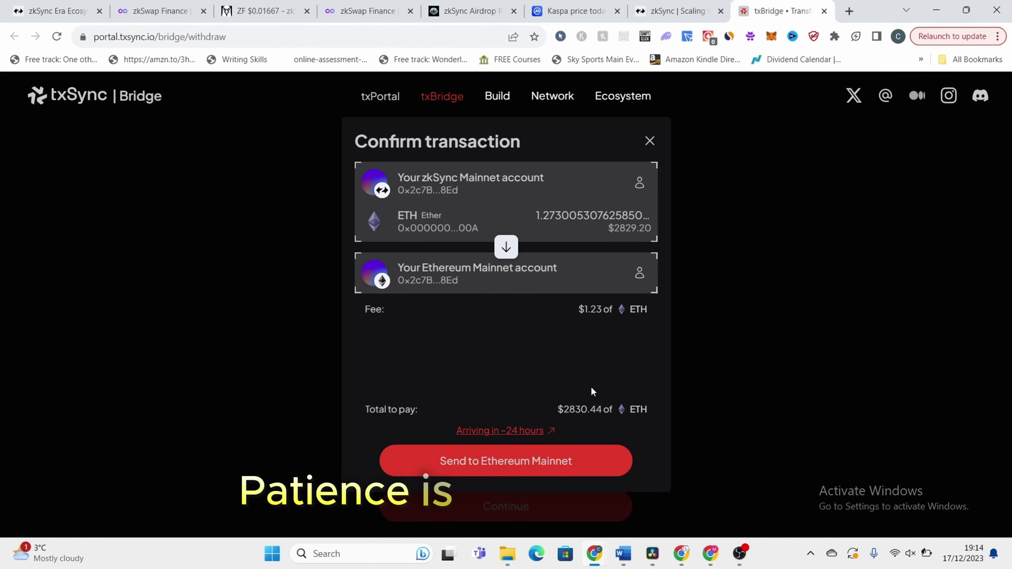
pyautogui.click(523, 467)
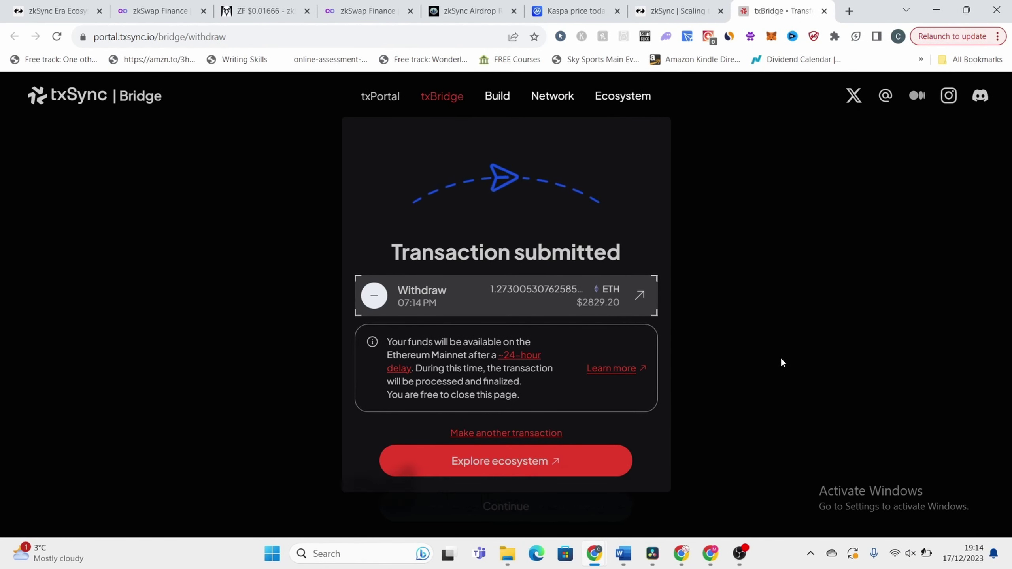
# Step: Check MetaMask's token balances, showing 0.0024 ETH left on zkSync, and its network list
pyautogui.click(772, 36)
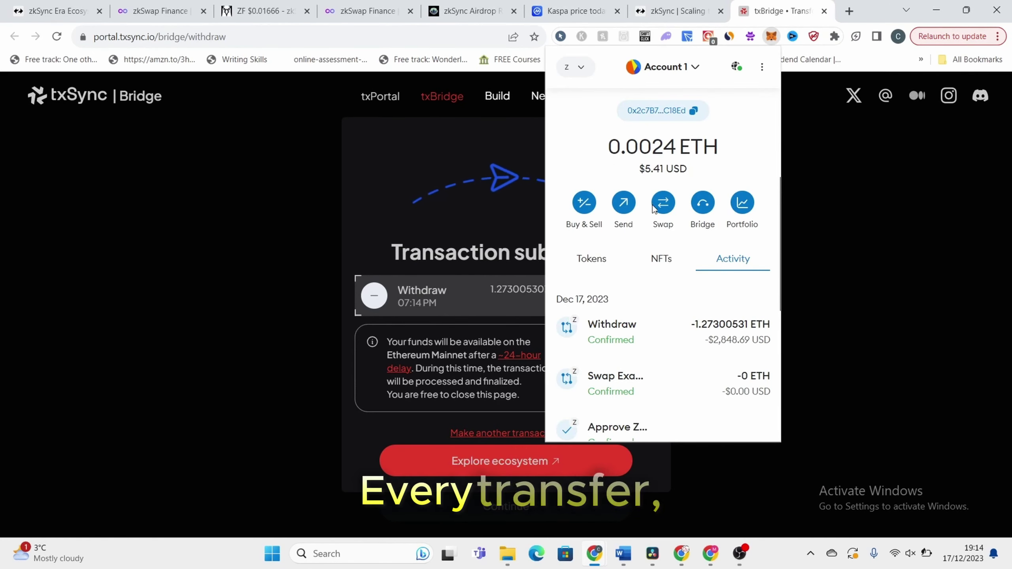
pyautogui.click(586, 261)
pyautogui.click(581, 68)
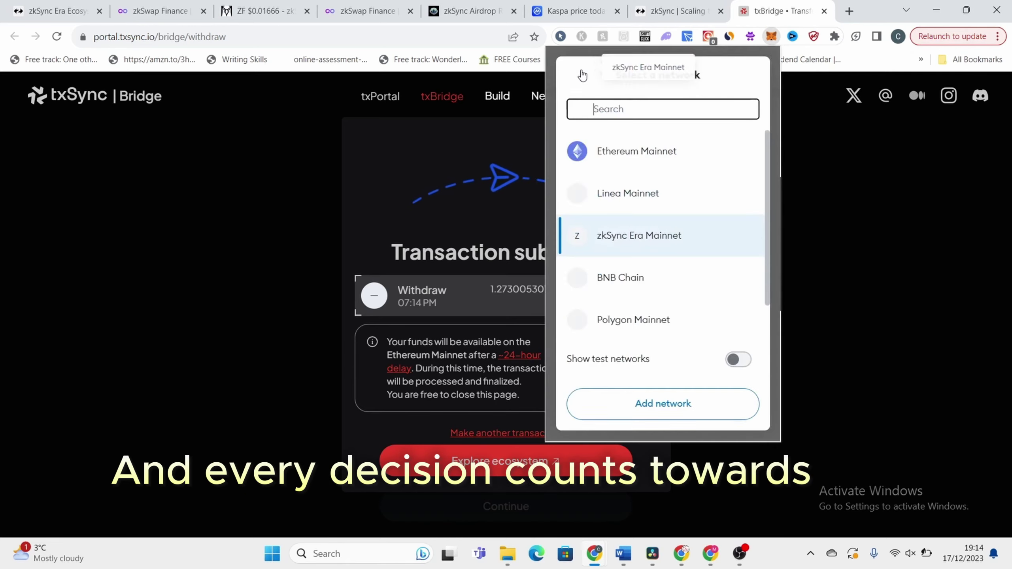
pyautogui.click(628, 158)
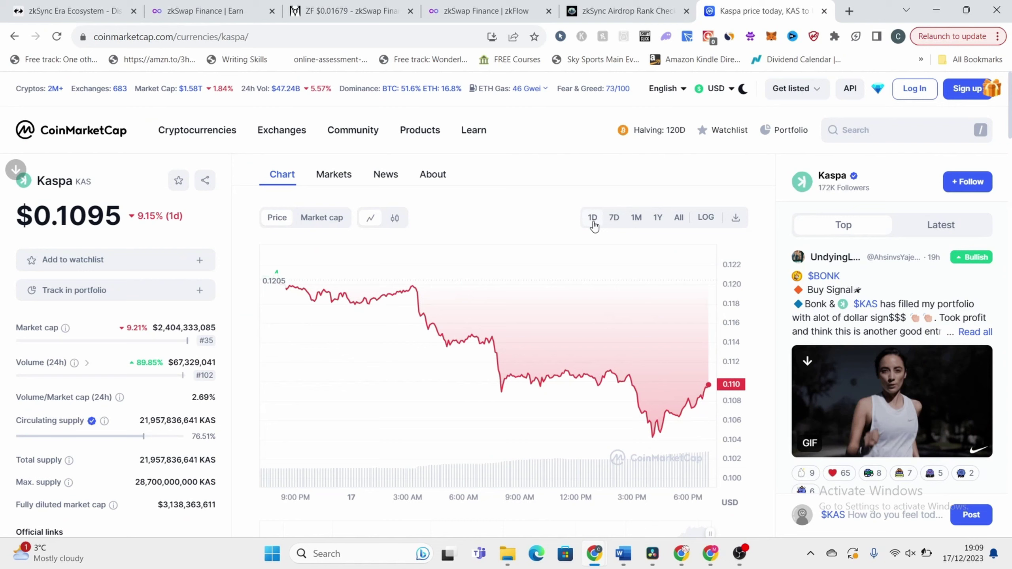
# Step: Switch Kaspa's price chart between the 7D and 1M ranges, ending on 7D
pyautogui.click(614, 219)
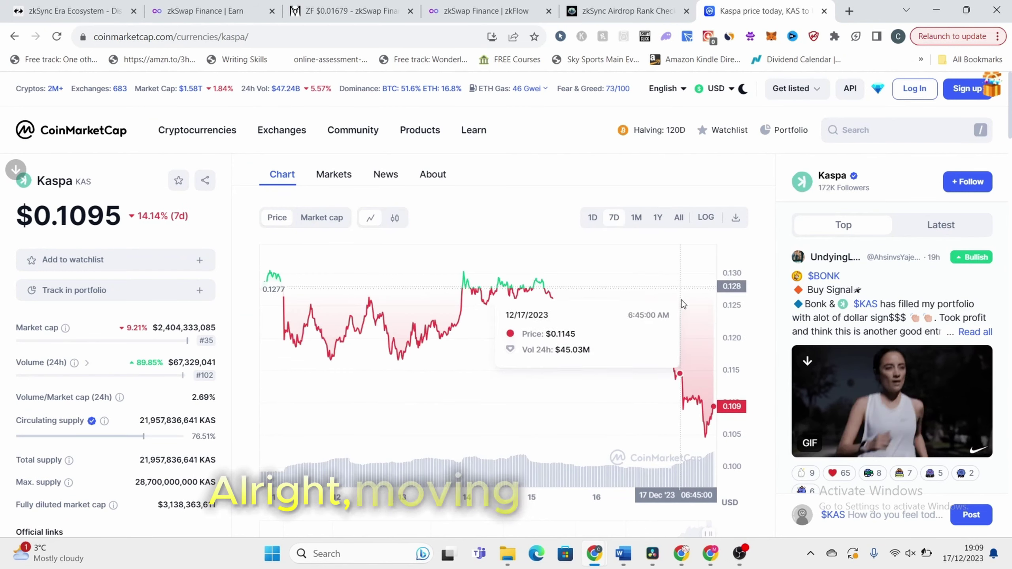
pyautogui.click(637, 218)
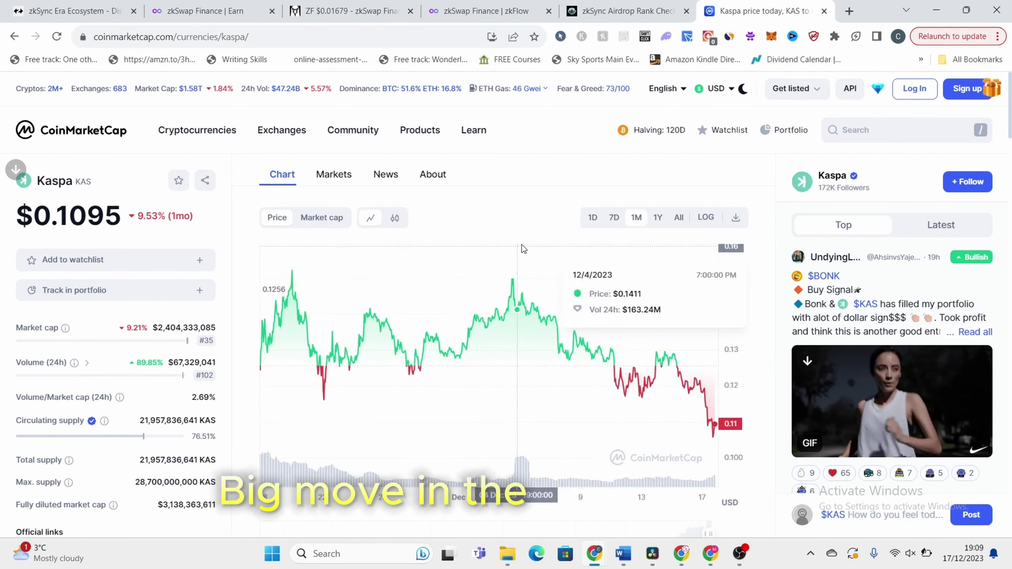
pyautogui.click(617, 222)
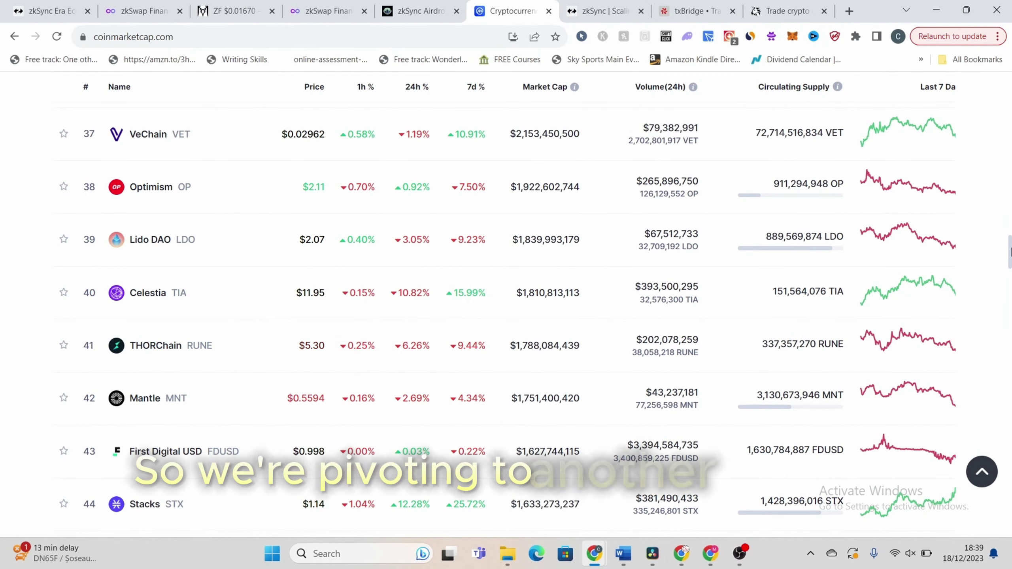
# Step: Review Myria's price chart over the 7D and 1M ranges, ending on 7D
pyautogui.scroll(-1, 506, 303)
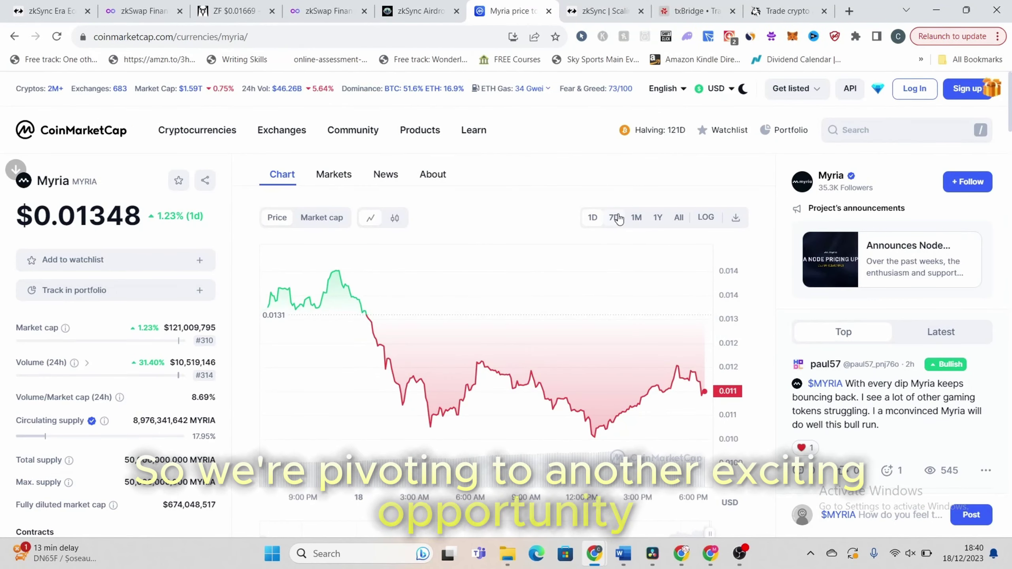
pyautogui.click(615, 217)
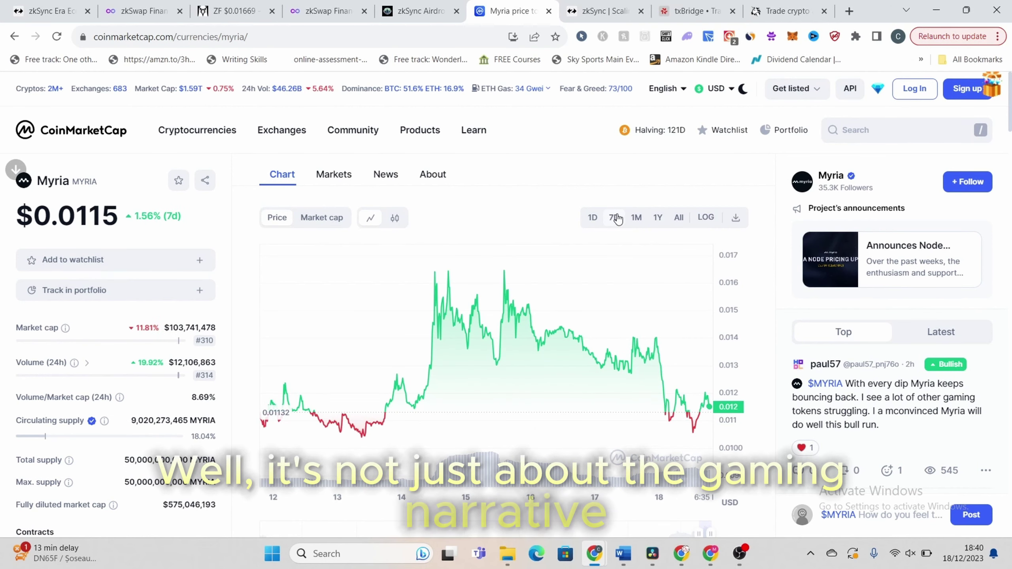
pyautogui.click(640, 223)
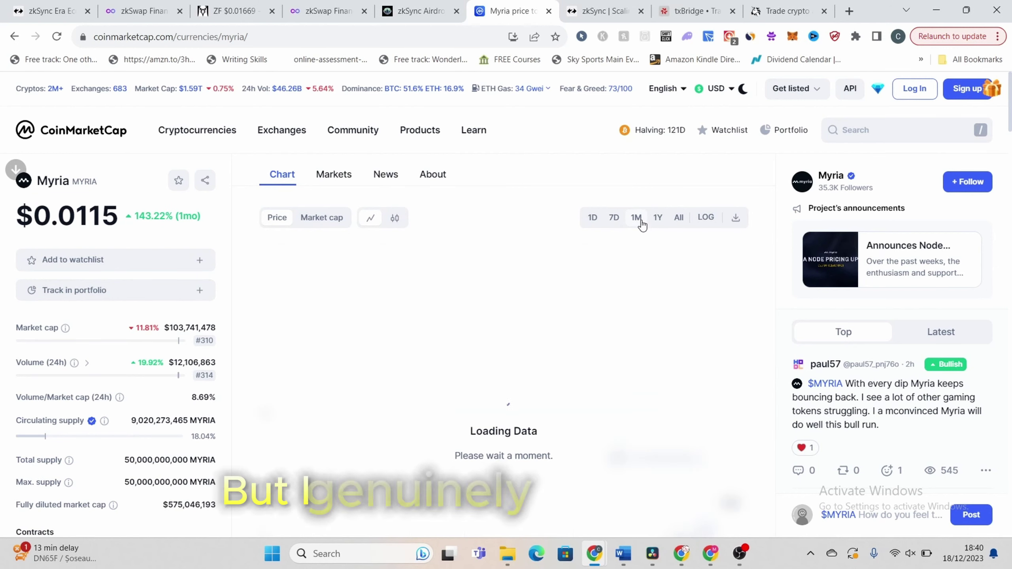
pyautogui.click(613, 219)
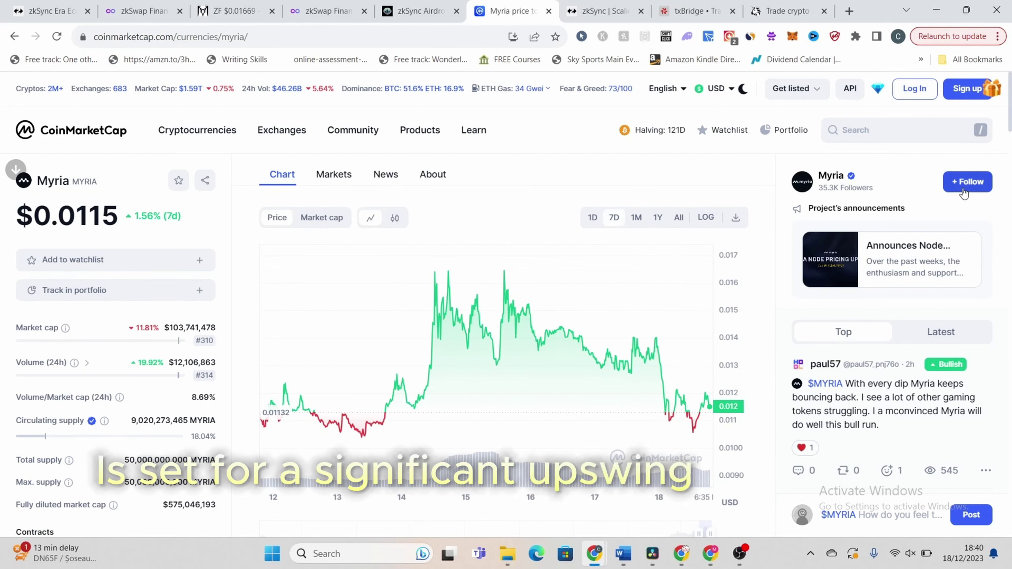
# Step: Scroll to Myria's markets and open the Uniswap v3 MYRIA/WETH pair
pyautogui.moveTo(1010, 119); pyautogui.dragTo(1011, 163)
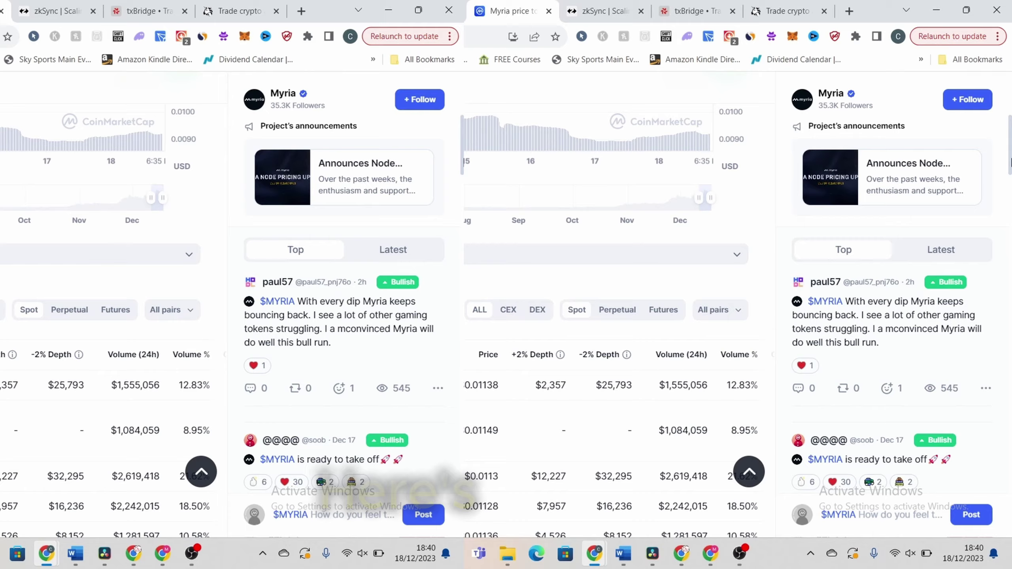
pyautogui.moveTo(1010, 163); pyautogui.dragTo(1010, 132)
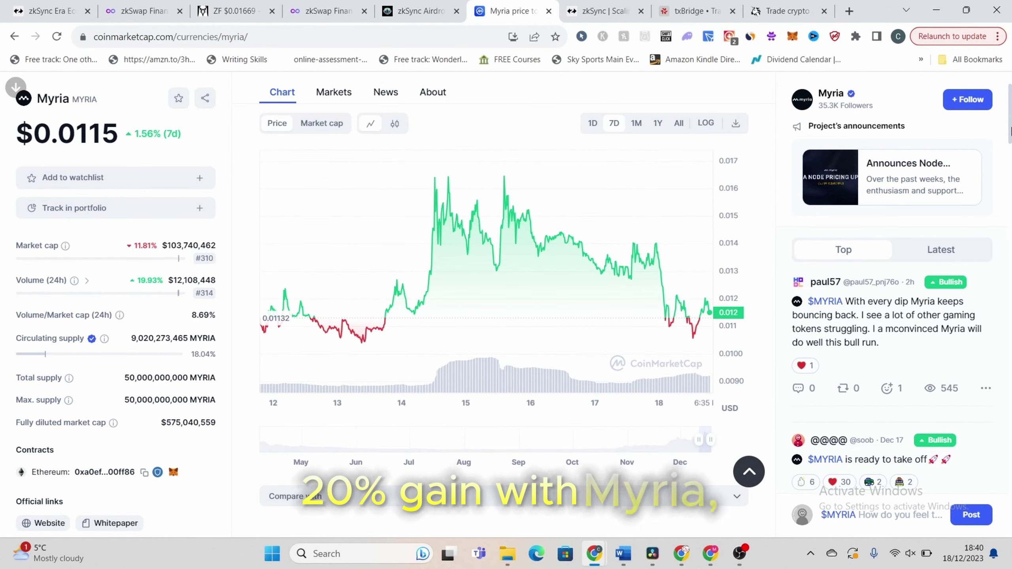
pyautogui.moveTo(1010, 132); pyautogui.dragTo(1010, 176)
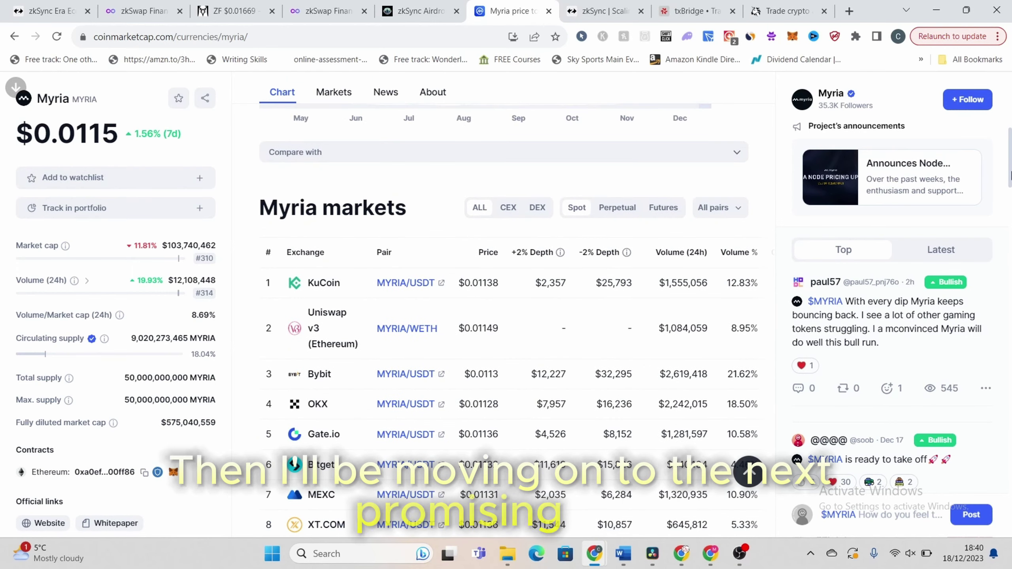
pyautogui.click(405, 334)
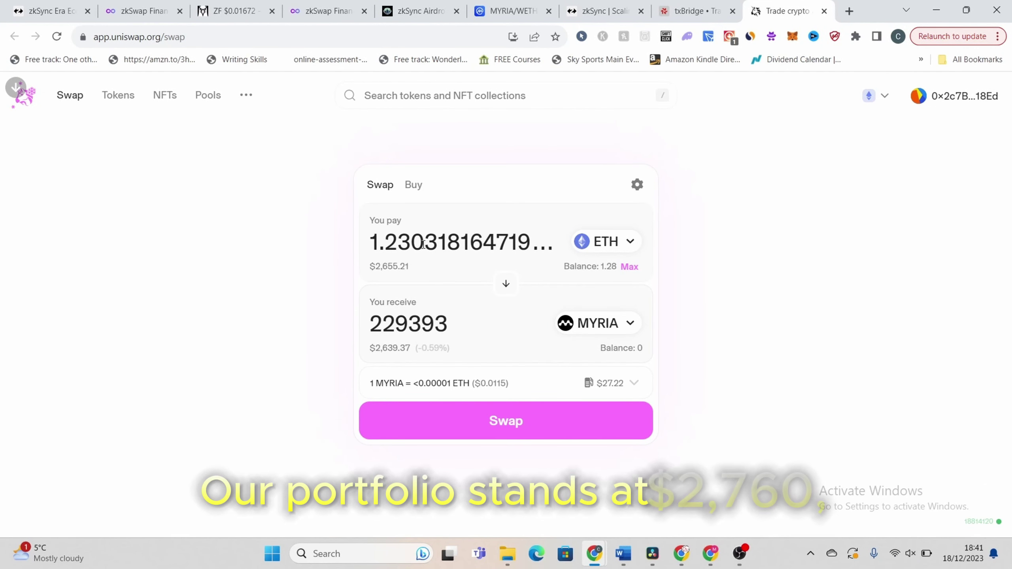
# Step: Adjust the pay amount to 1.24031 ETH for 231252 MYRIA and check wallet balances
pyautogui.click(411, 239)
pyautogui.press('BackSpace')
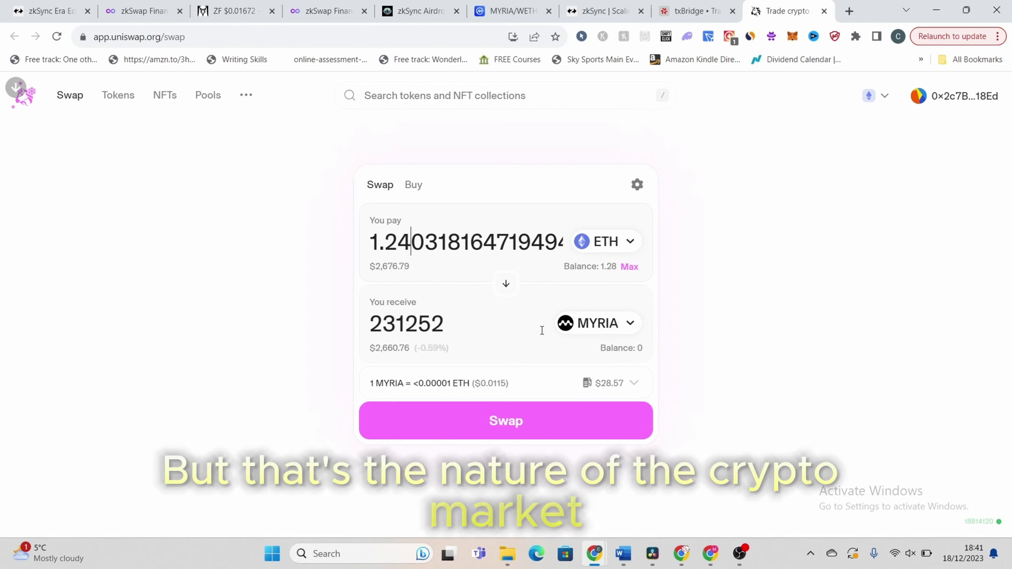
pyautogui.moveTo(628, 391)
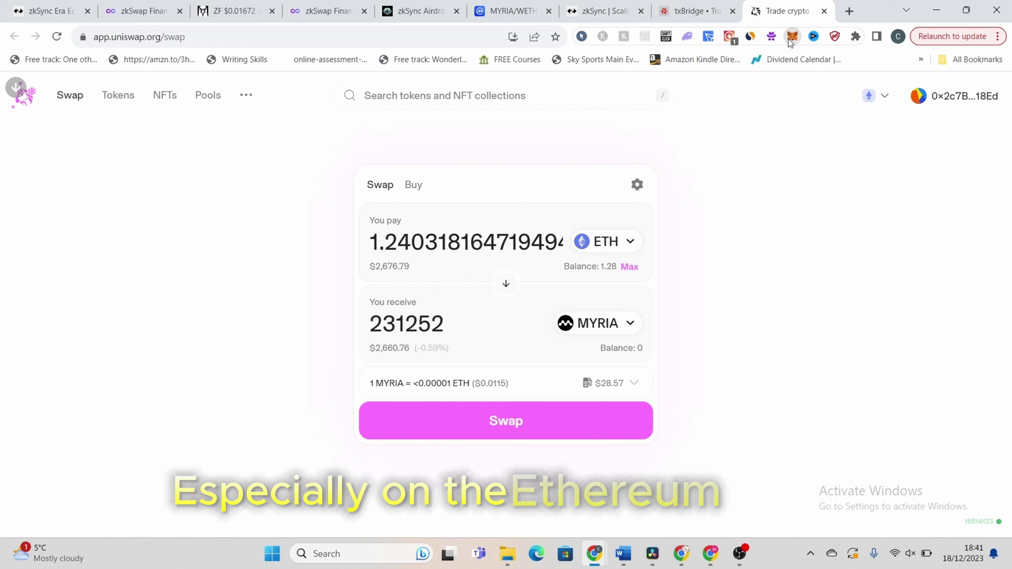
pyautogui.click(790, 41)
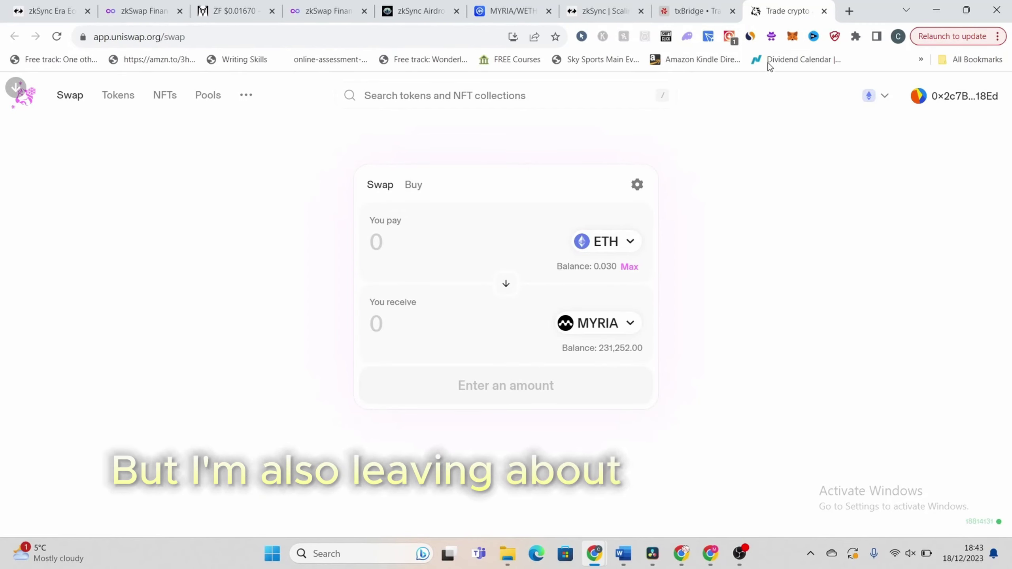
# Step: Verify in MetaMask the post-swap balances of 231,252 MYRIA and 0.030 ETH, then close it
pyautogui.click(793, 36)
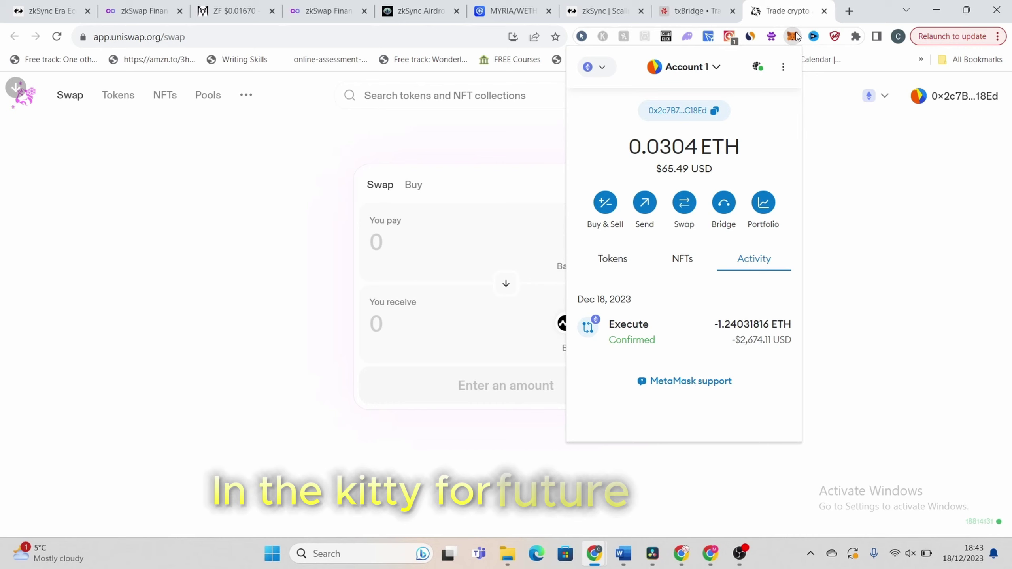
pyautogui.click(606, 266)
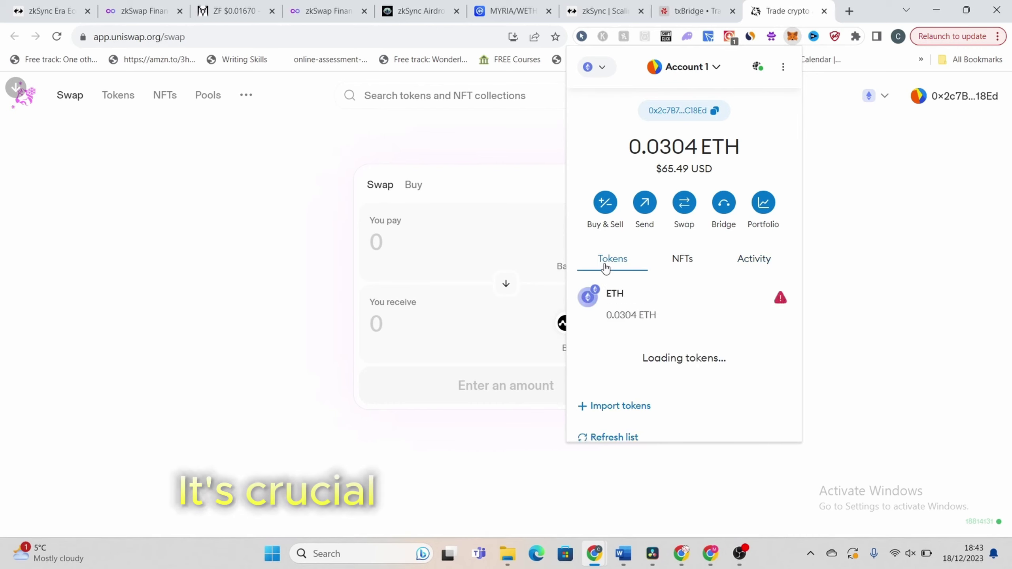
pyautogui.click(880, 258)
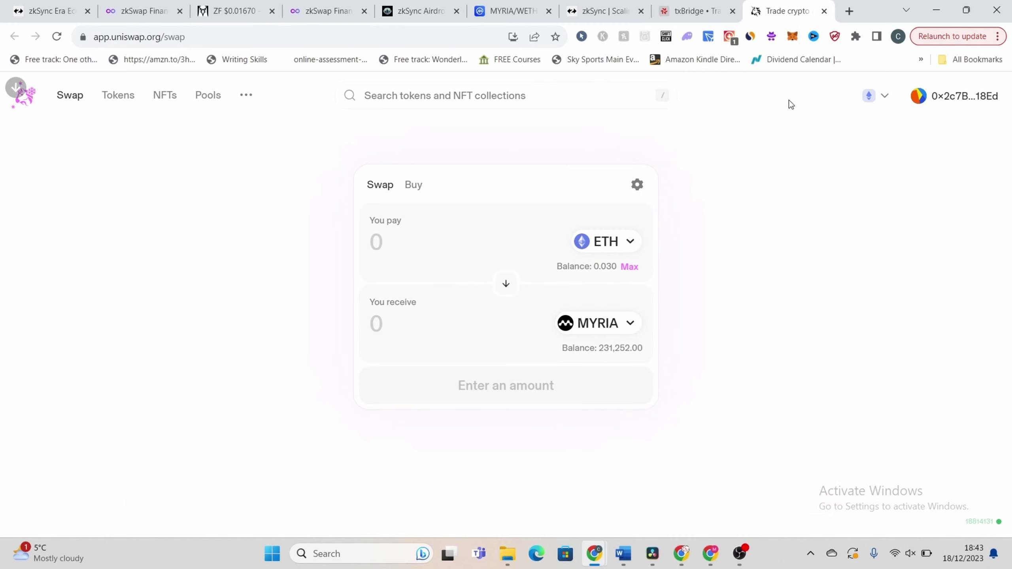
# Step: Check the MetaMask wallet, then pay the full 231,252.11 MYRIA balance (about $2,675.61) for ETH
pyautogui.click(793, 36)
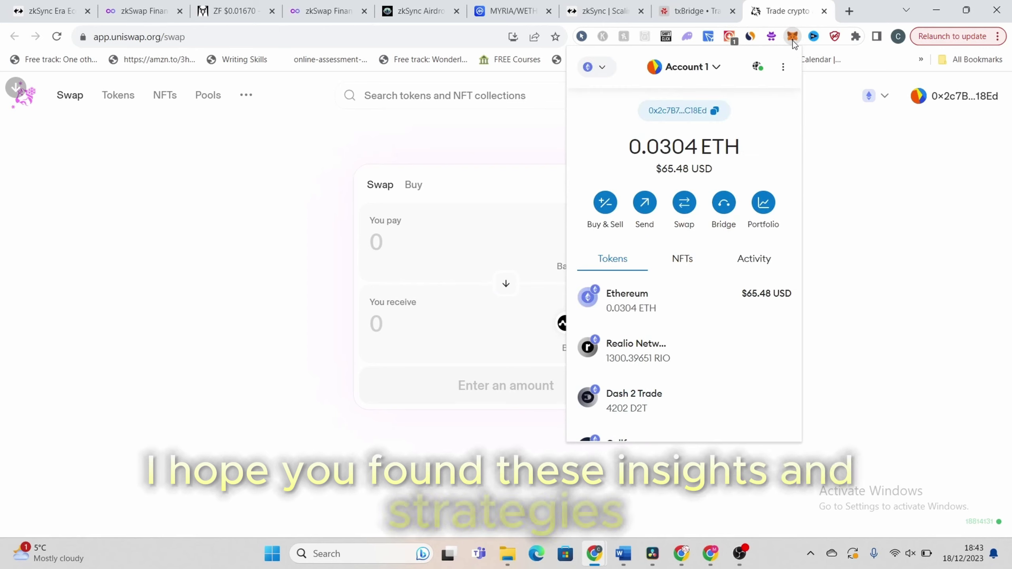
pyautogui.click(888, 332)
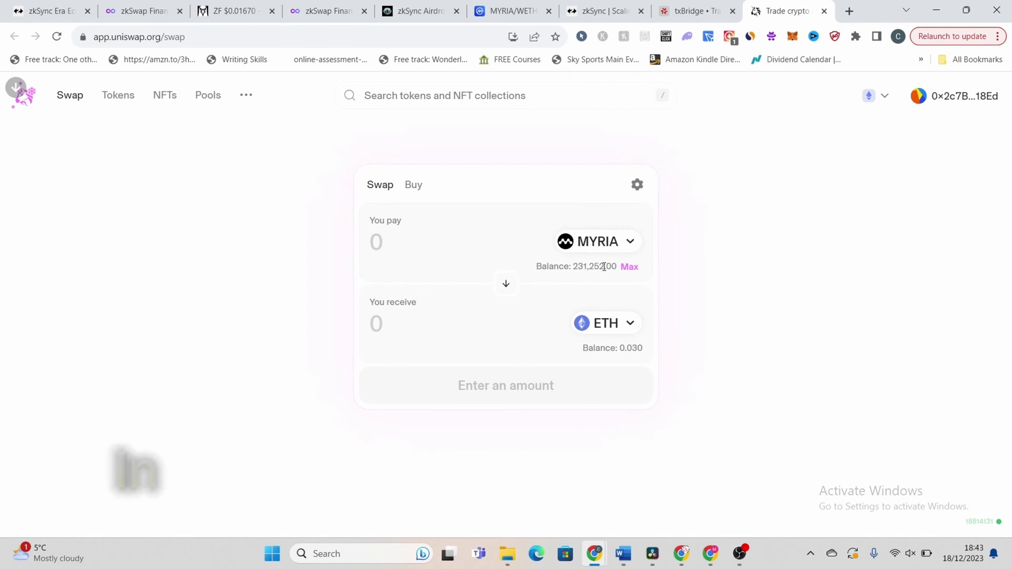
pyautogui.click(630, 267)
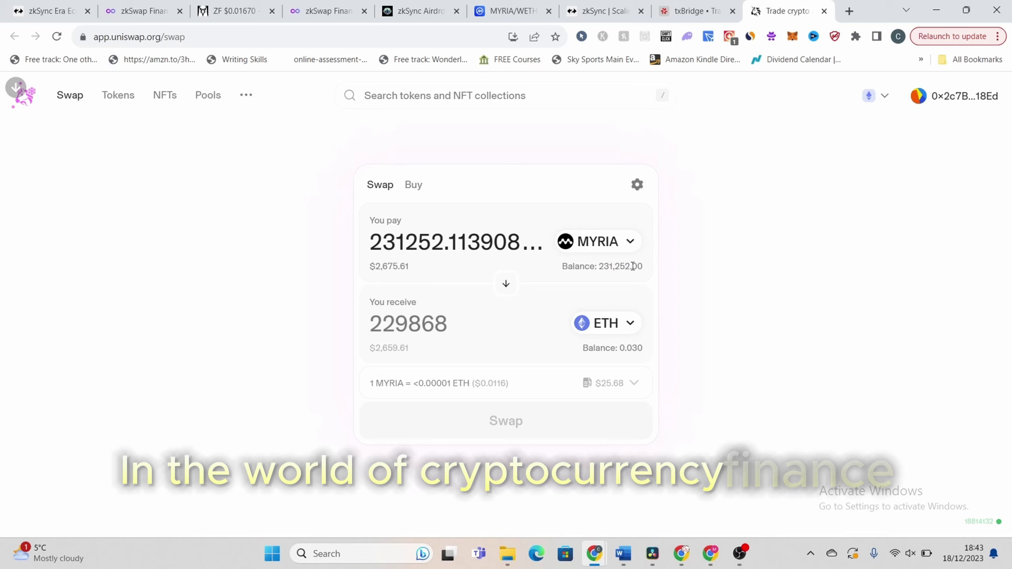